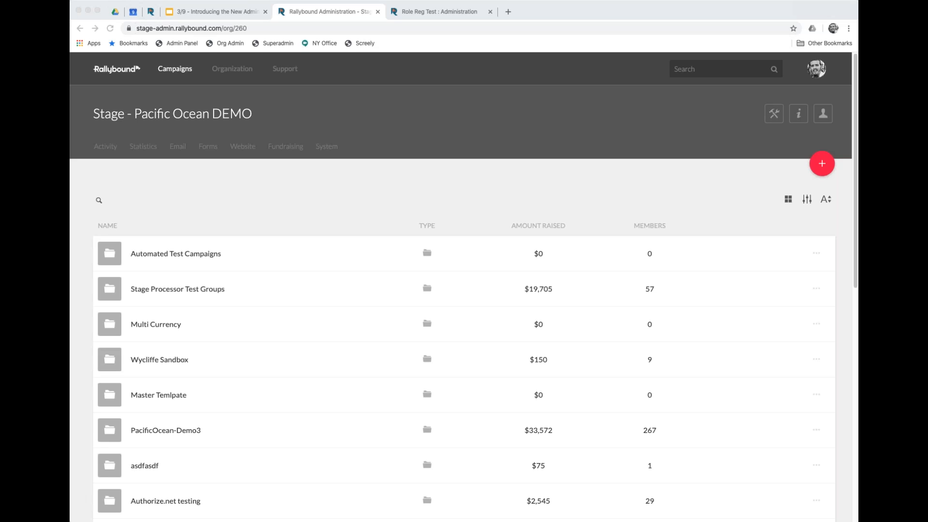
# Step: Review the People and Email sections of the old Role Reg Test administration and compare it with the new administration's Pacific Ocean organization page
pyautogui.click(551, 15)
pyautogui.click(461, 14)
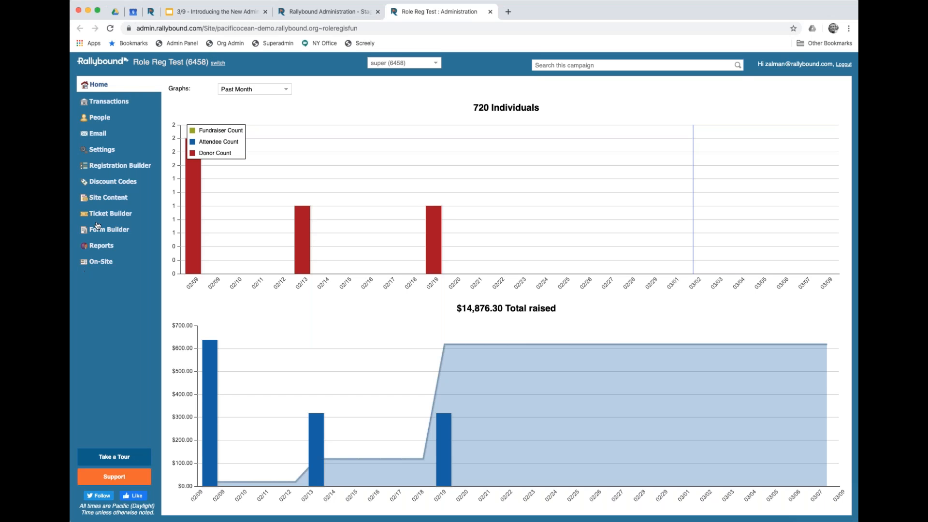
pyautogui.click(116, 123)
pyautogui.click(123, 181)
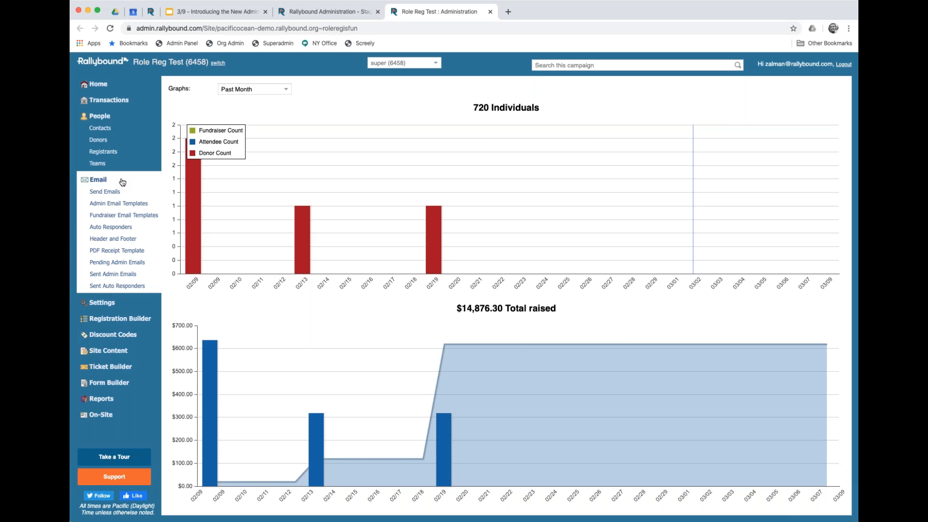
pyautogui.click(321, 15)
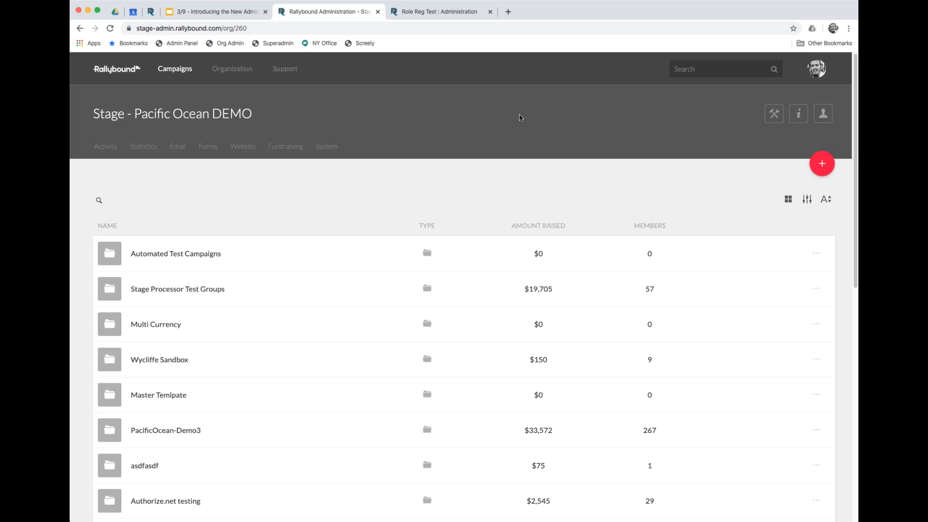
pyautogui.click(457, 15)
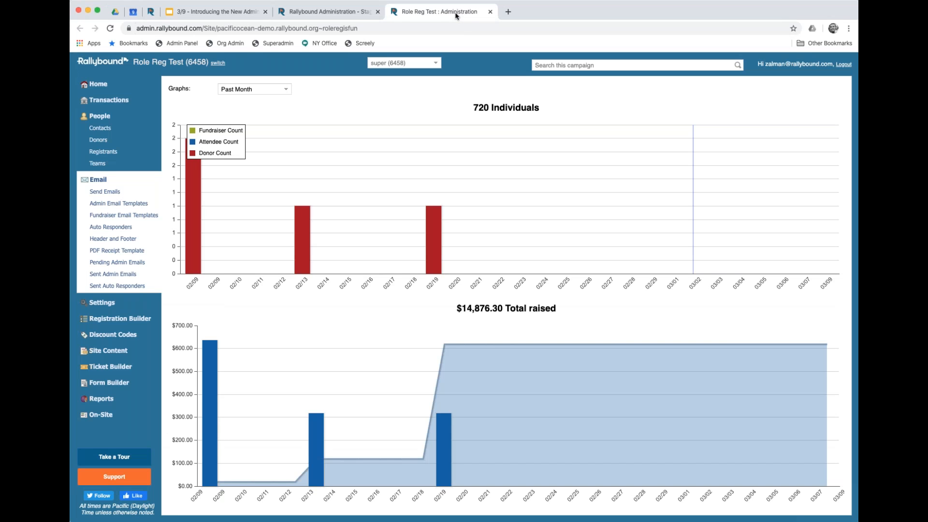
pyautogui.click(338, 13)
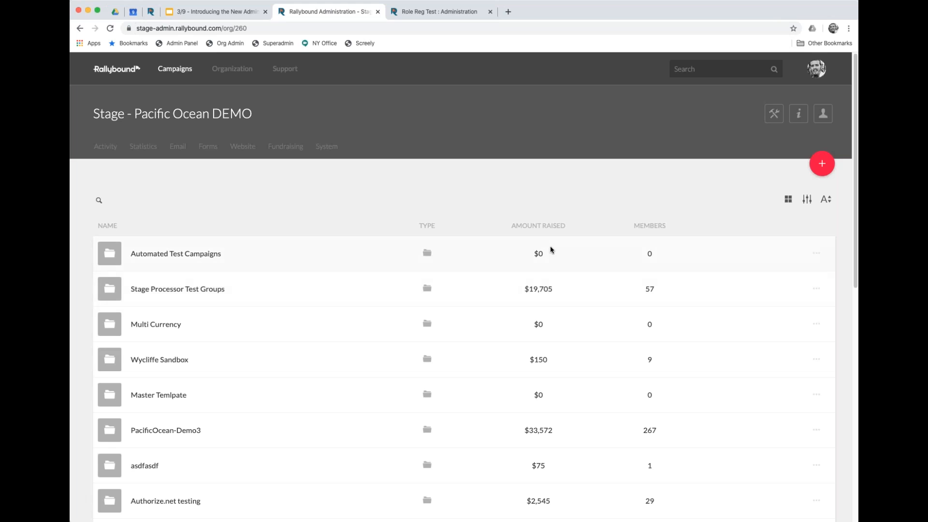
# Step: Display the organization-level donation form settings for Stage - Pacific Ocean DEMO
pyautogui.click(370, 428)
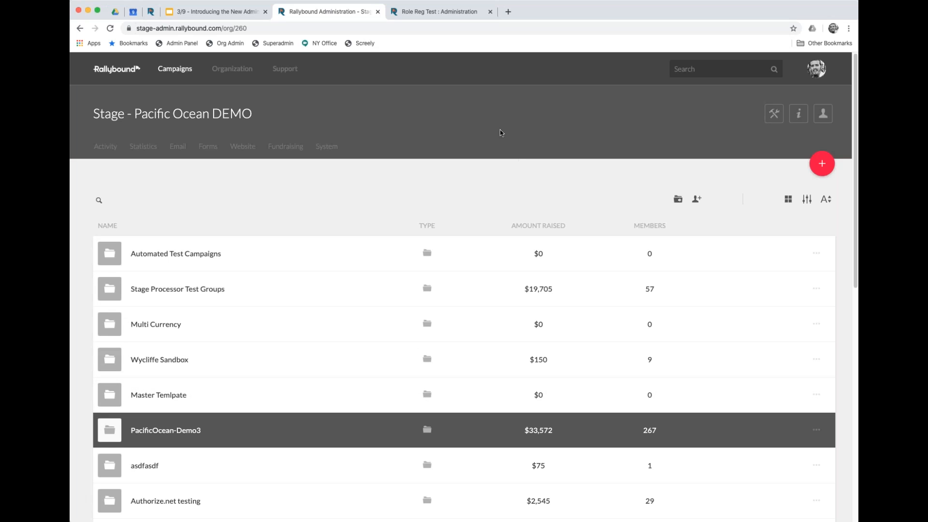
pyautogui.click(439, 192)
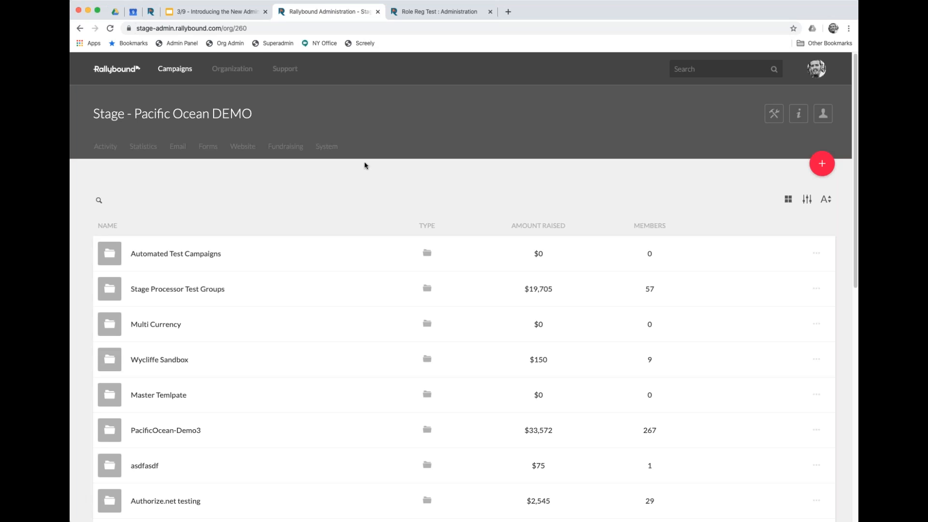
pyautogui.click(211, 151)
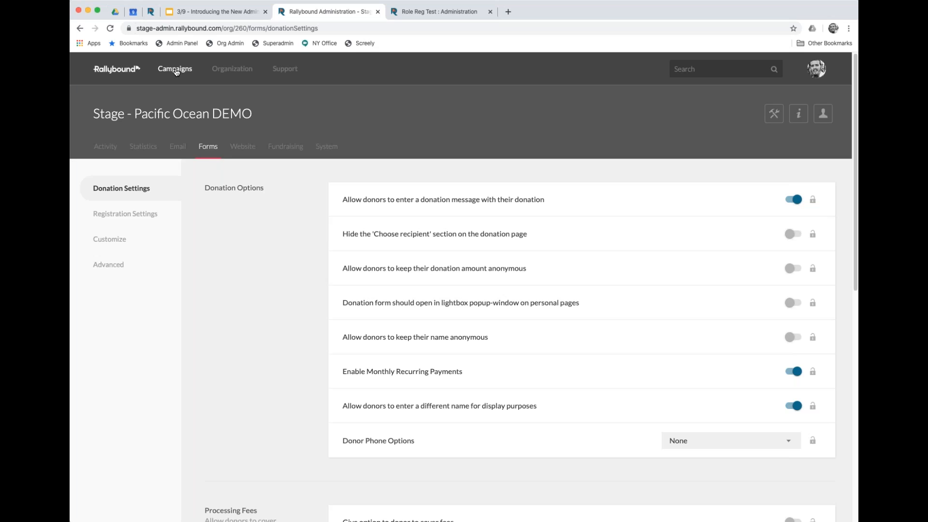
# Step: View the organization's administrators and security roles, and return to the campaigns list
pyautogui.click(236, 72)
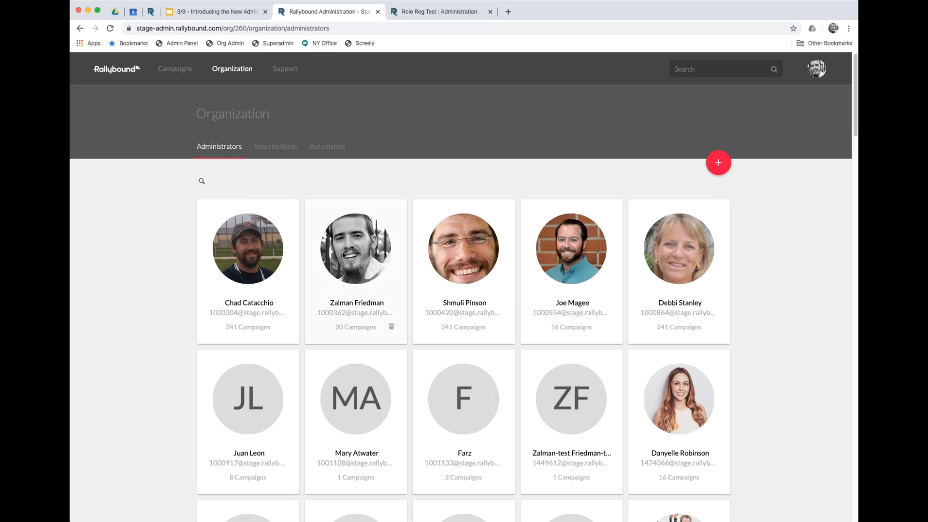
pyautogui.click(276, 146)
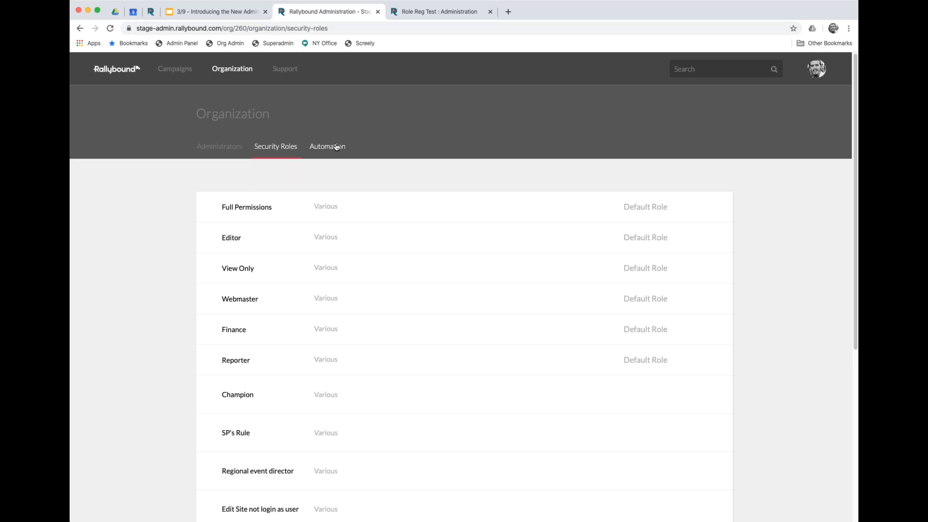
pyautogui.click(179, 70)
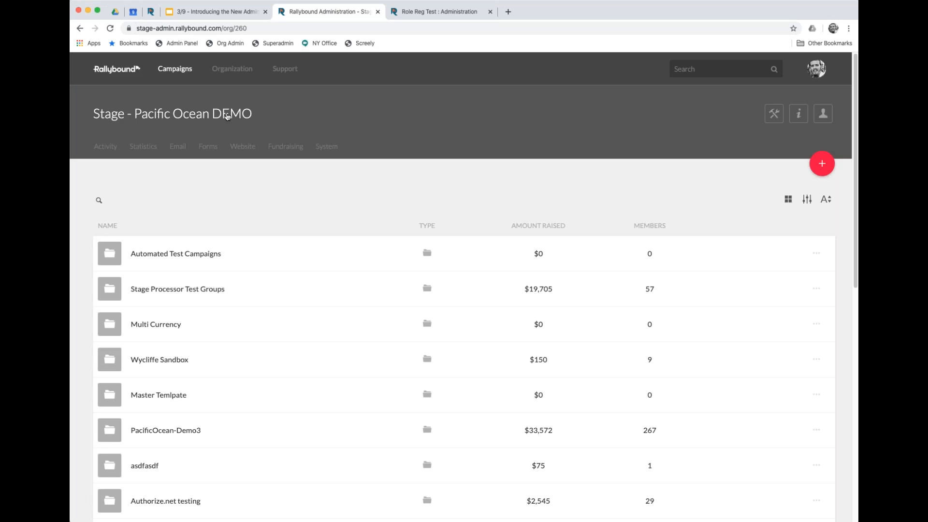
# Step: Browse the organization's folders and campaigns, and open the PacificOcean-Demo group
pyautogui.click(270, 255)
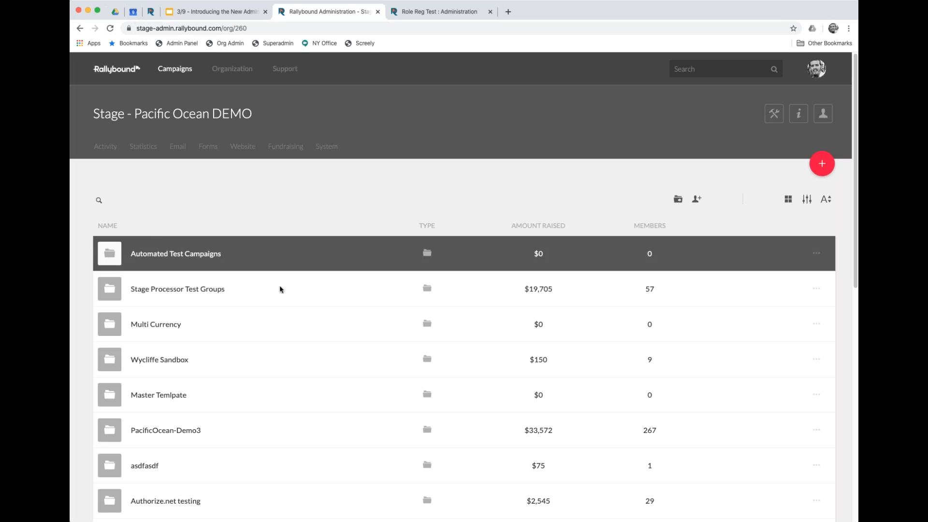
pyautogui.scroll(-2, 279, 295)
pyautogui.scroll(-3, 279, 305)
pyautogui.click(279, 305)
pyautogui.scroll(-5, 280, 305)
pyautogui.click(287, 305)
pyautogui.click(289, 332)
pyautogui.click(280, 365)
pyautogui.scroll(5, 290, 321)
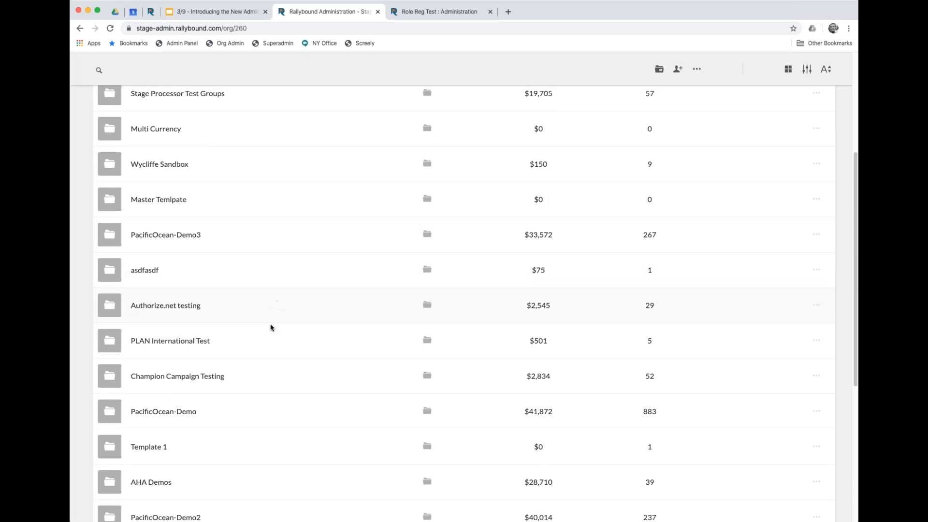
pyautogui.doubleClick(269, 408)
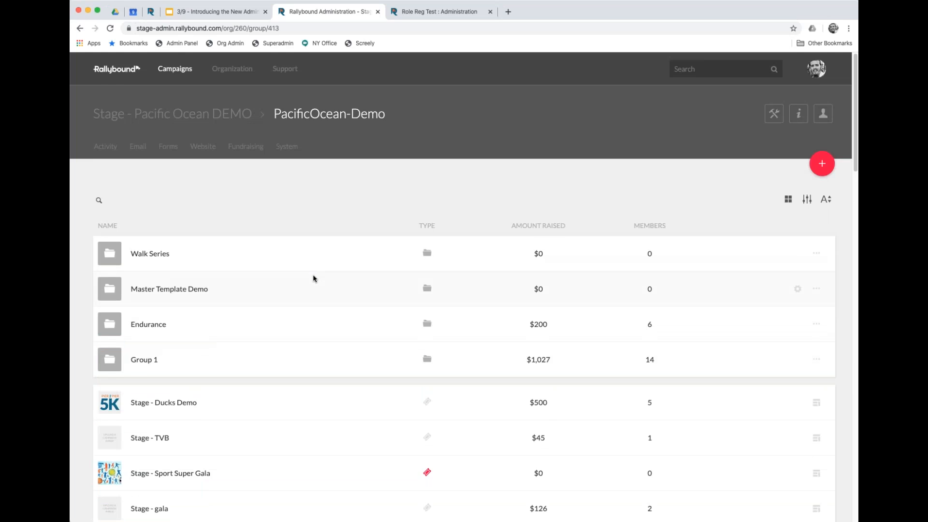
# Step: Look through the subfolders and campaigns inside the PacificOcean-Demo group
pyautogui.scroll(-1, 312, 273)
pyautogui.click(271, 236)
pyautogui.click(279, 264)
pyautogui.scroll(-3, 288, 293)
pyautogui.click(289, 294)
pyautogui.click(286, 321)
pyautogui.scroll(2, 287, 323)
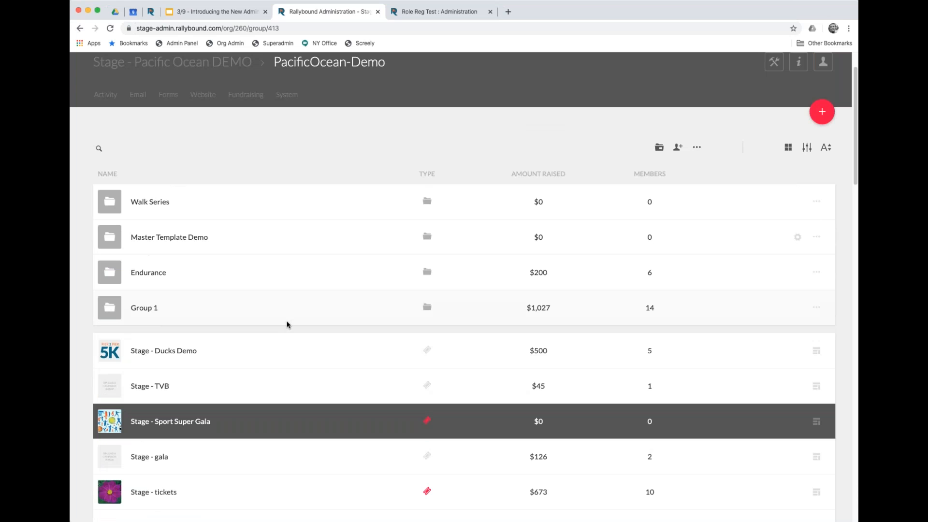
pyautogui.scroll(1, 287, 324)
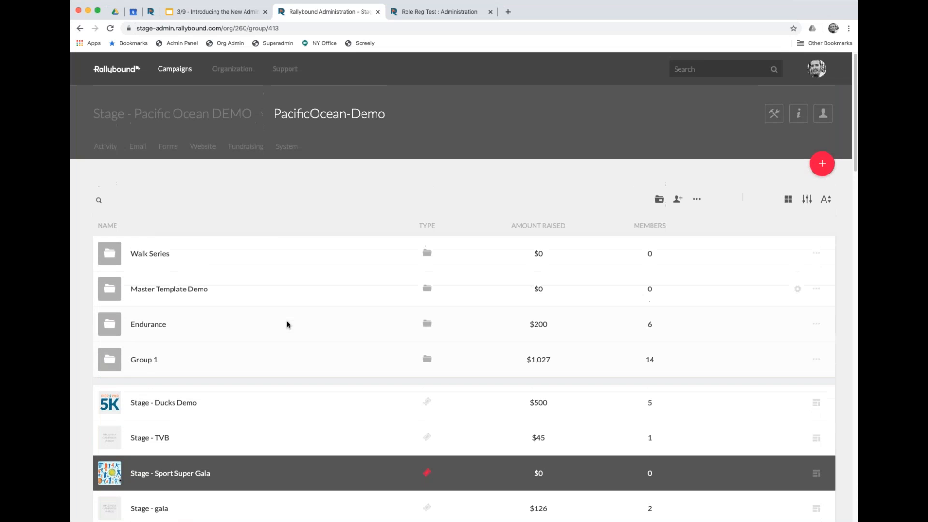
# Step: Return to the Stage - Pacific Ocean DEMO organization, look through its full list, and show the organization-wide activity feed
pyautogui.click(219, 115)
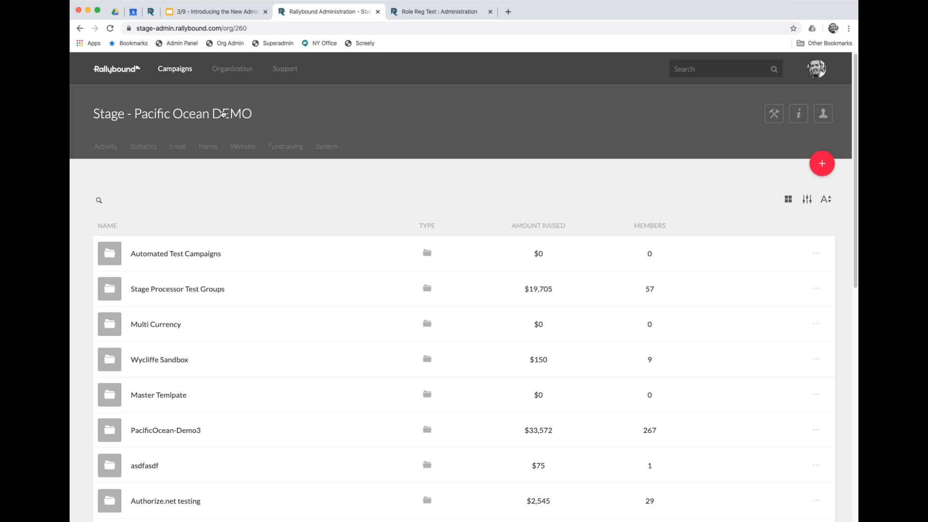
pyautogui.scroll(-1, 268, 256)
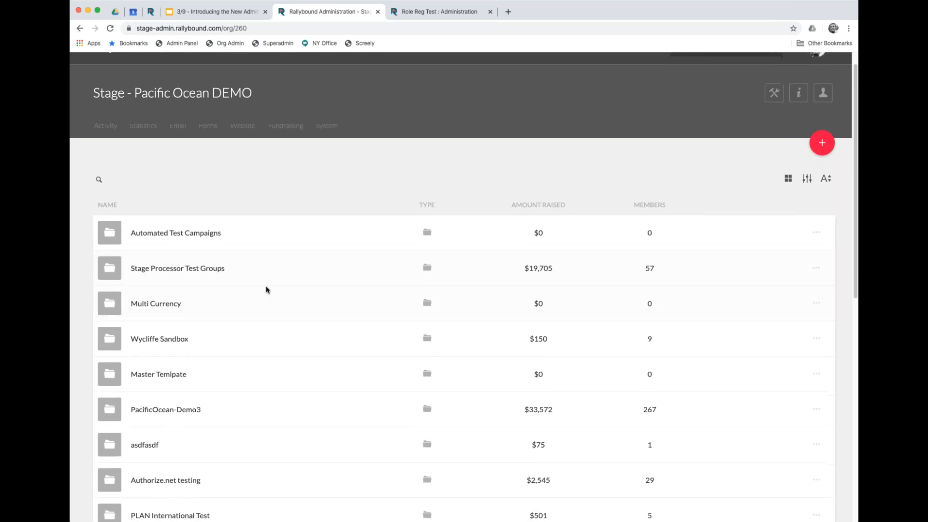
pyautogui.scroll(-10, 265, 289)
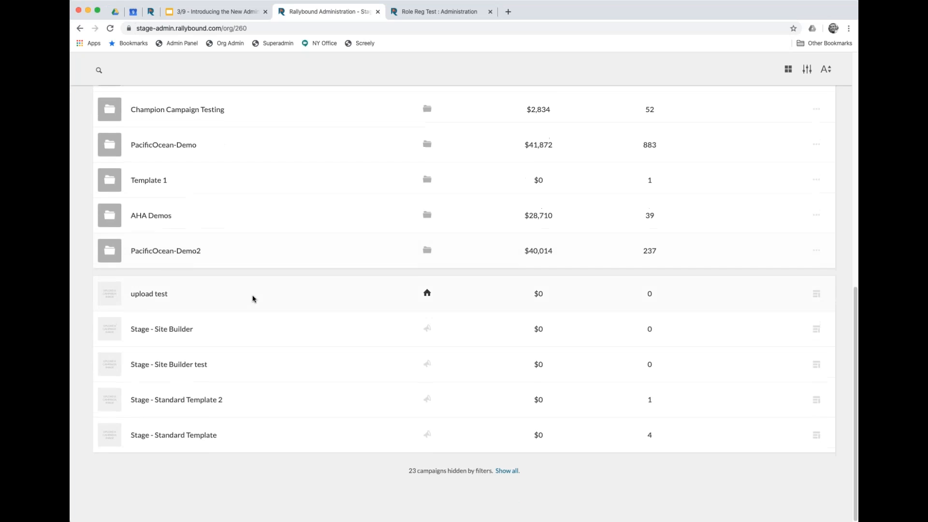
pyautogui.scroll(5, 253, 299)
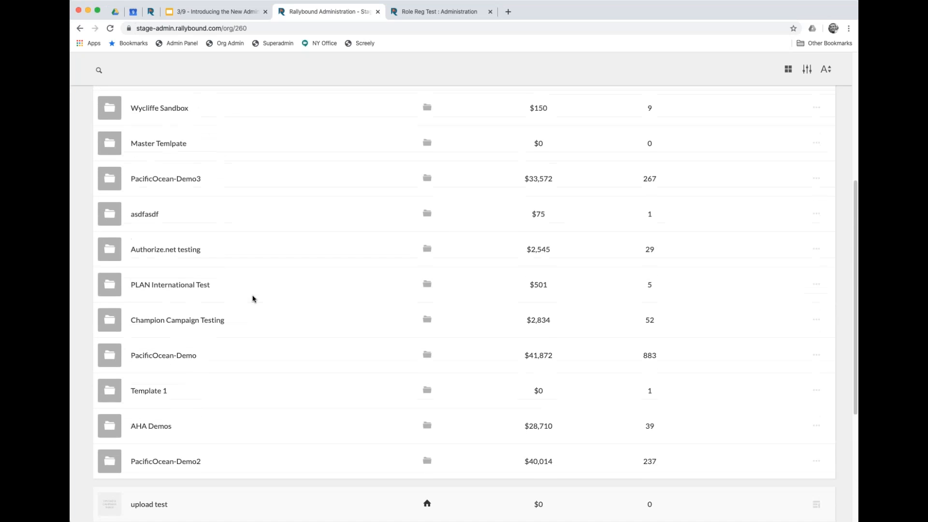
pyautogui.scroll(6, 252, 298)
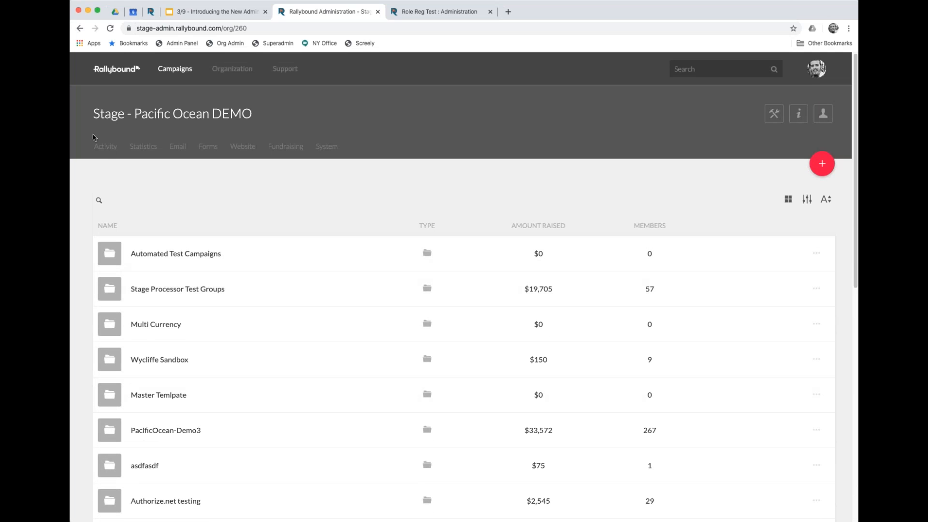
pyautogui.click(105, 148)
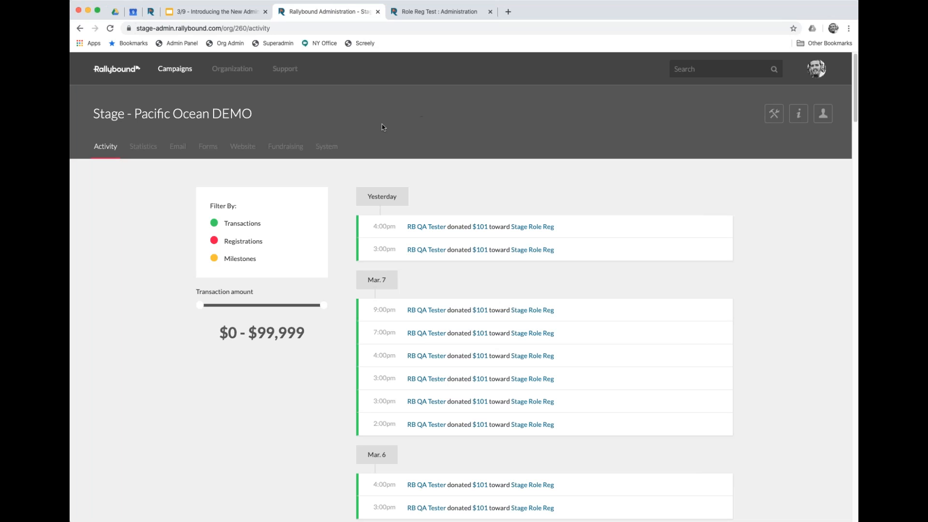
# Step: Return to the organization's list, open the PacificOcean-Demo group, and show the group's activity feed
pyautogui.click(221, 115)
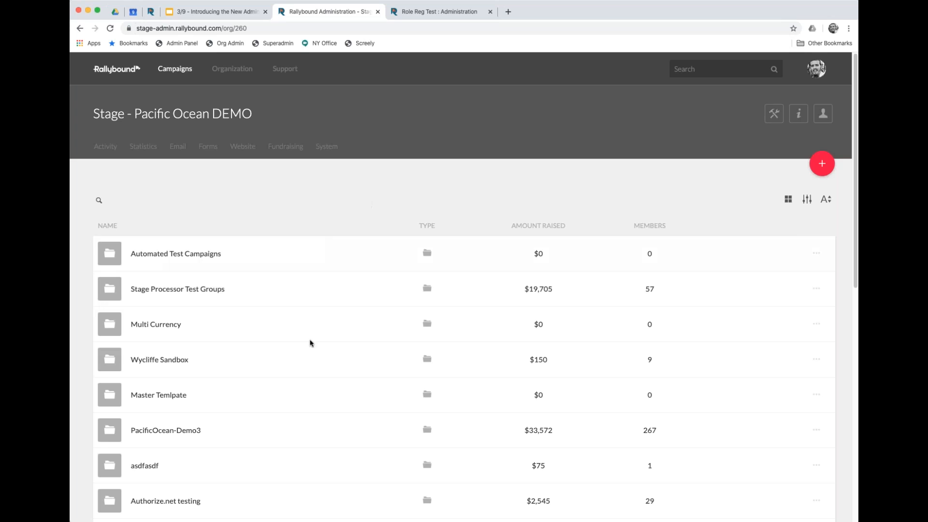
pyautogui.scroll(-3, 309, 377)
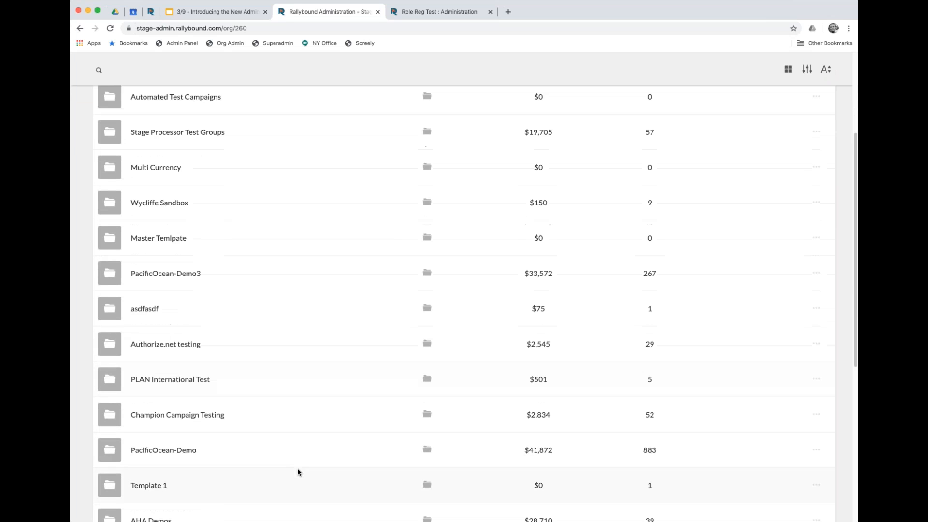
pyautogui.click(296, 445)
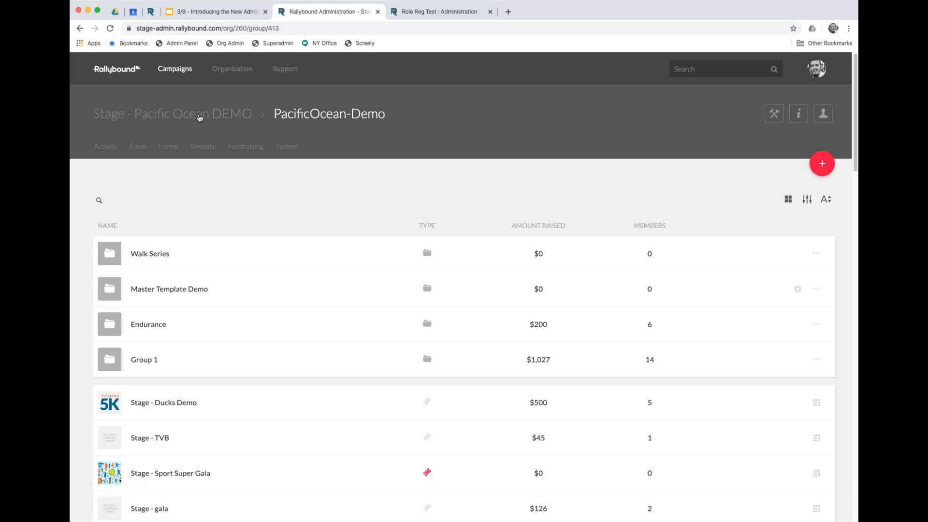
pyautogui.click(105, 149)
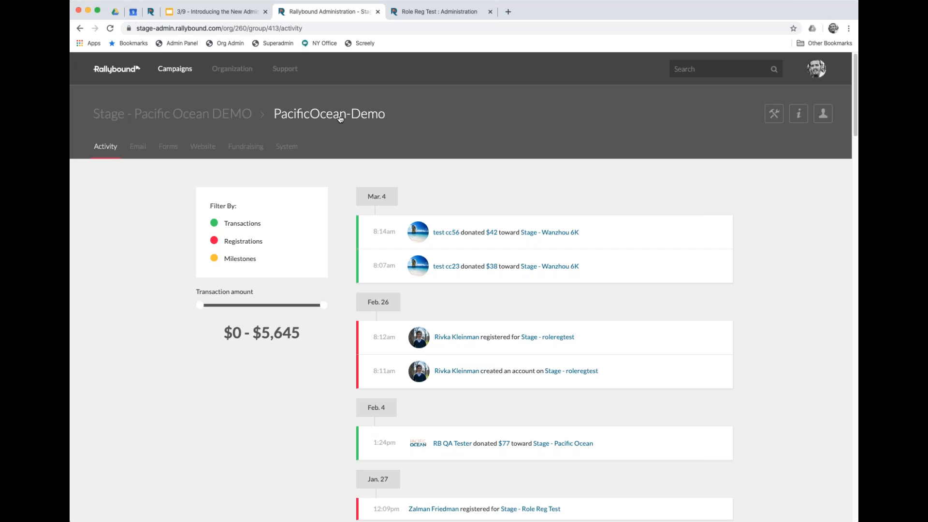
# Step: Open the Stage - Pacific Ocean campaign from the PacificOcean-Demo group and show the campaign's activity feed
pyautogui.click(313, 113)
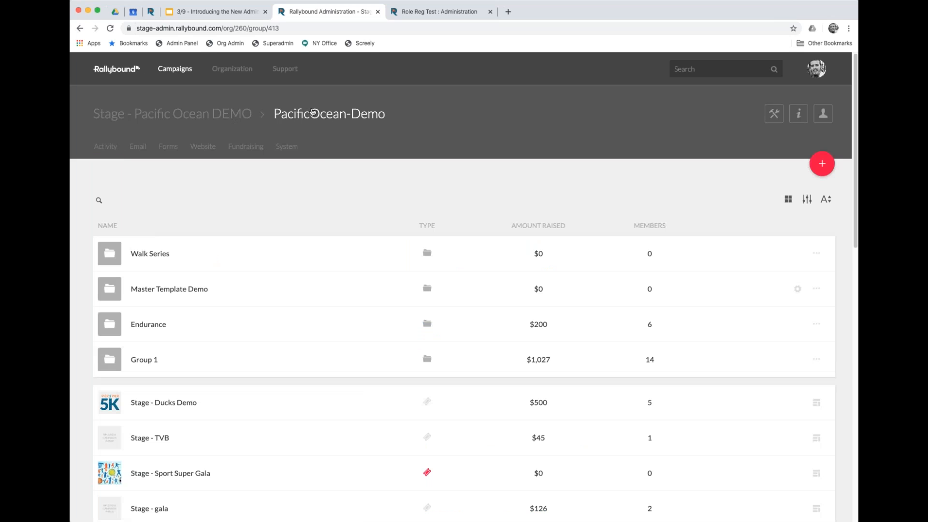
pyautogui.scroll(-5, 342, 305)
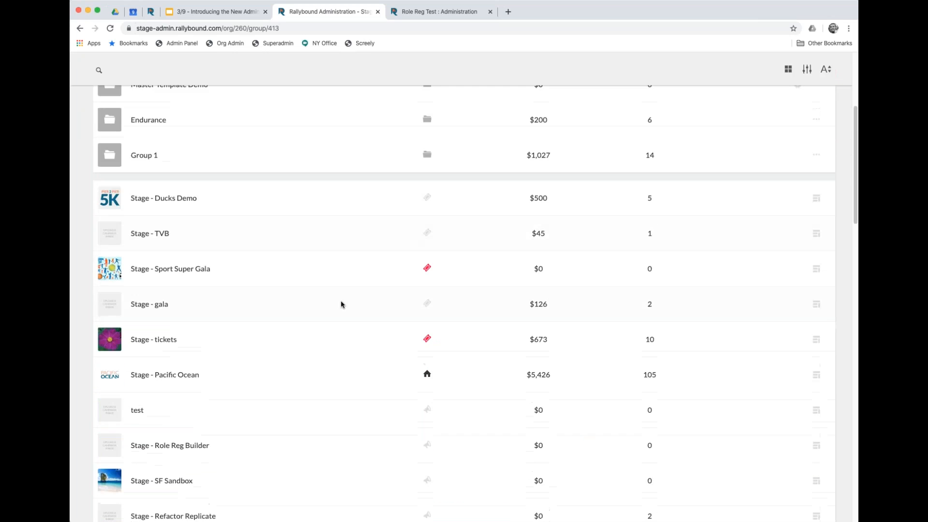
pyautogui.click(319, 356)
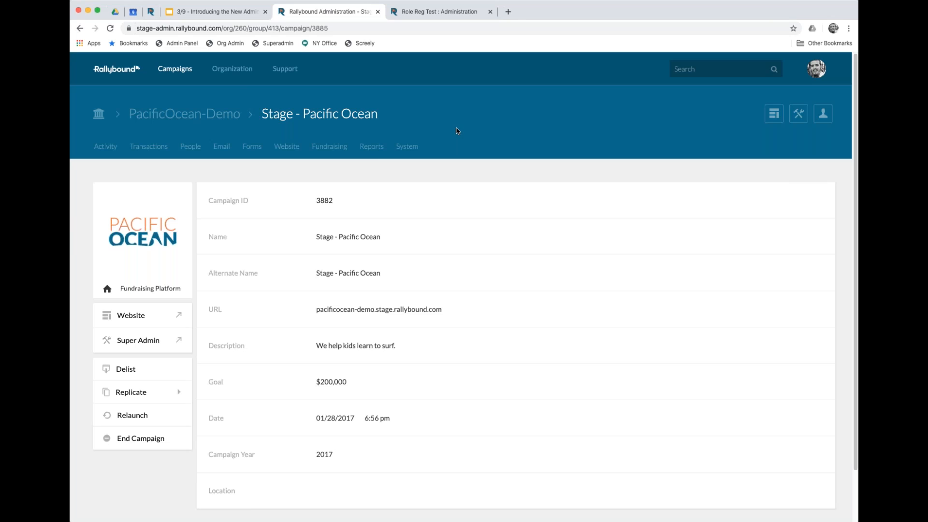
pyautogui.click(109, 150)
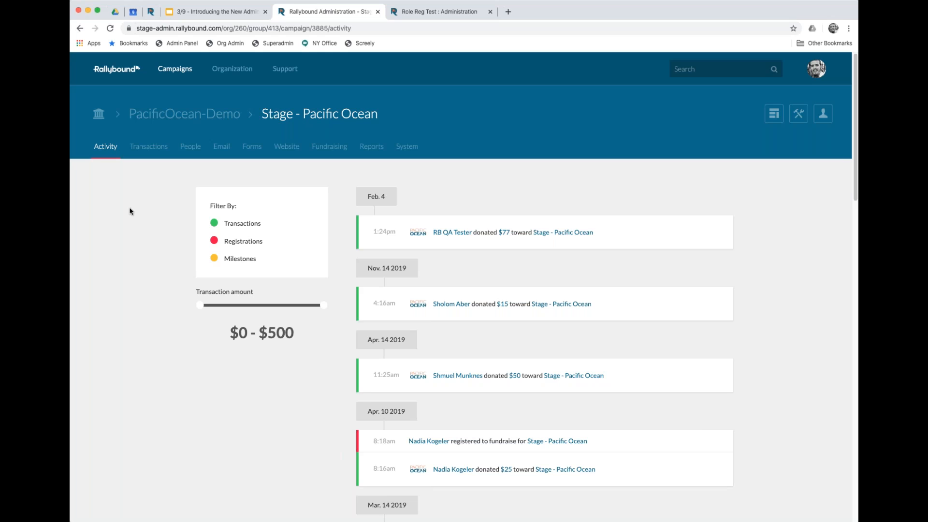
# Step: Return to the Stage - Pacific Ocean campaign's overview and examine its details and available campaign actions
pyautogui.click(337, 116)
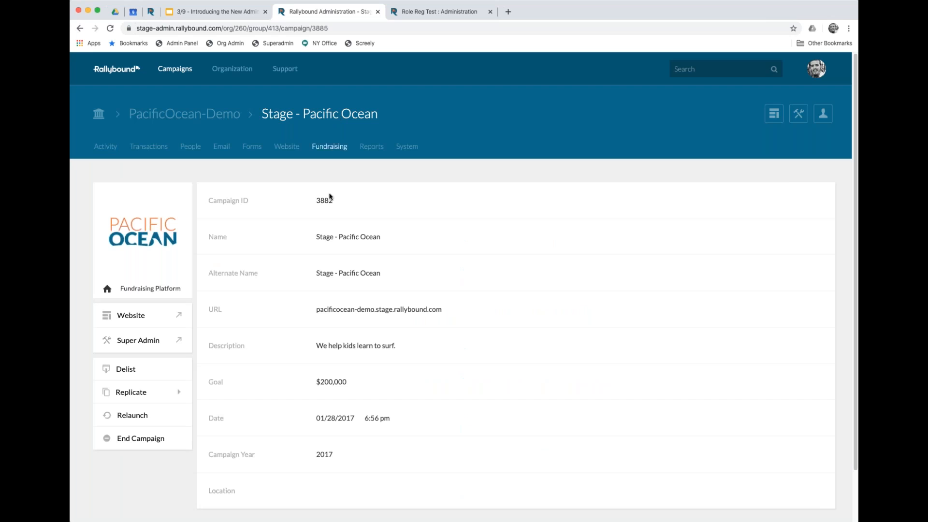
pyautogui.scroll(-2, 358, 290)
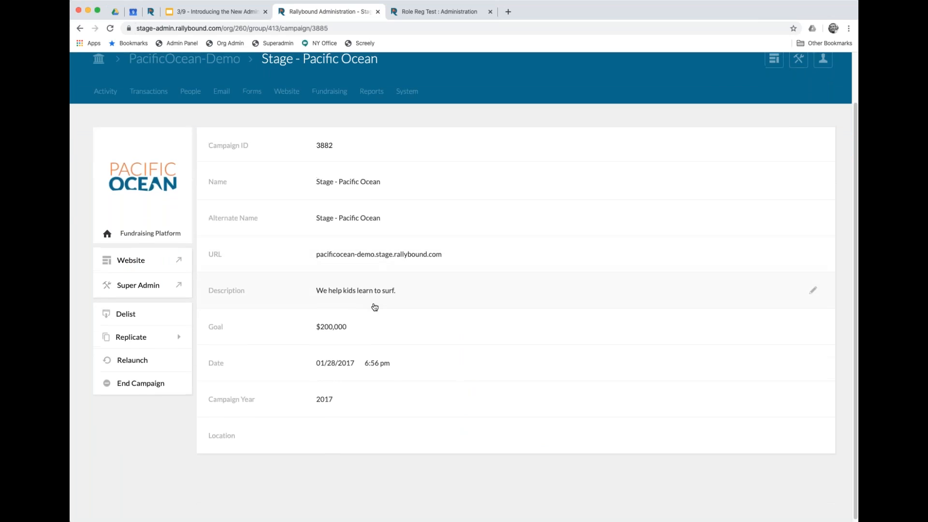
pyautogui.scroll(2, 375, 307)
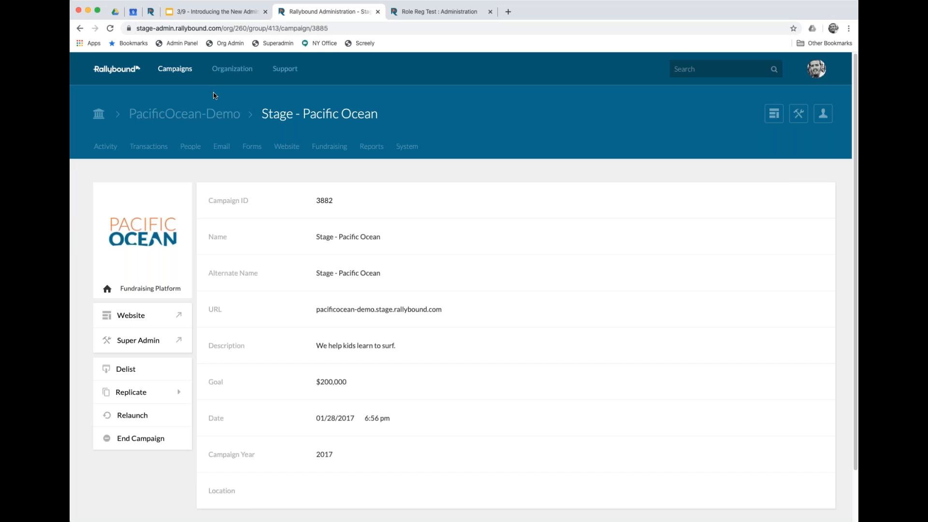
# Step: Go up to the PacificOcean-Demo group and reopen the Stage - Pacific Ocean campaign from its list
pyautogui.click(214, 119)
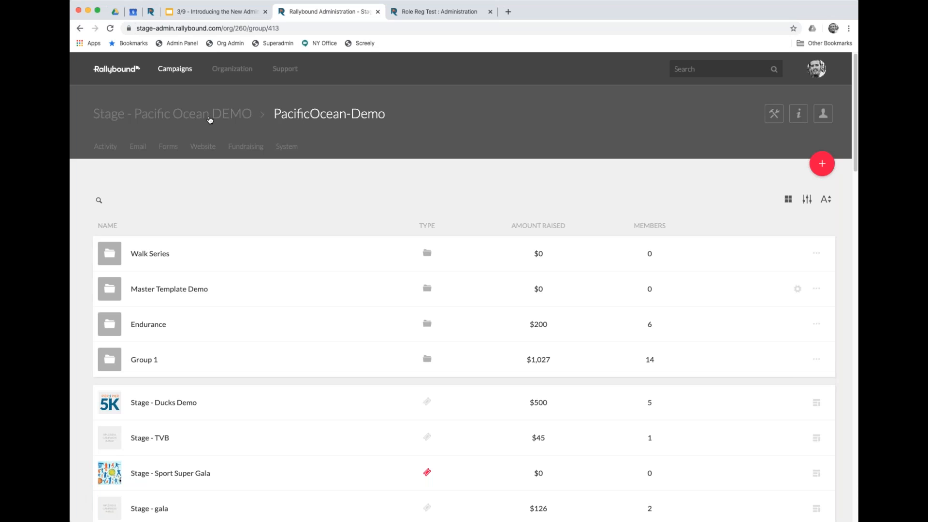
pyautogui.scroll(-3, 344, 334)
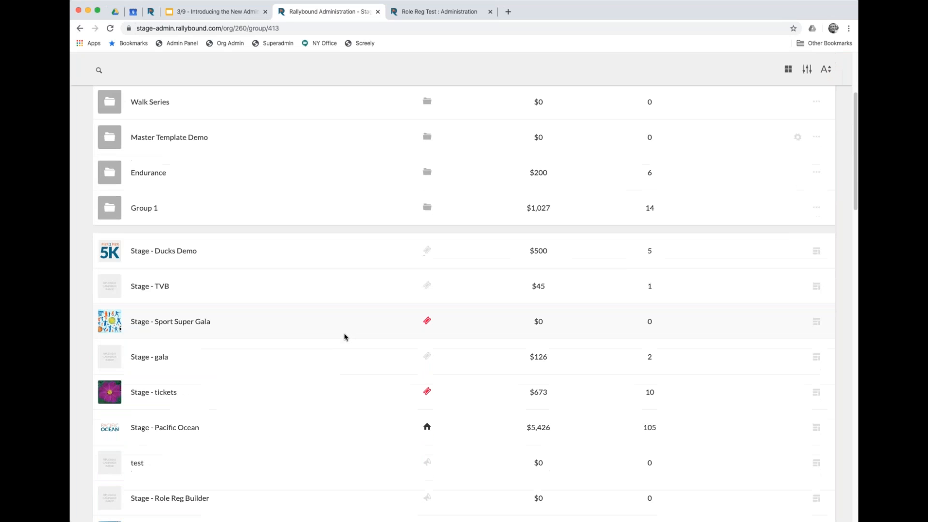
pyautogui.click(328, 424)
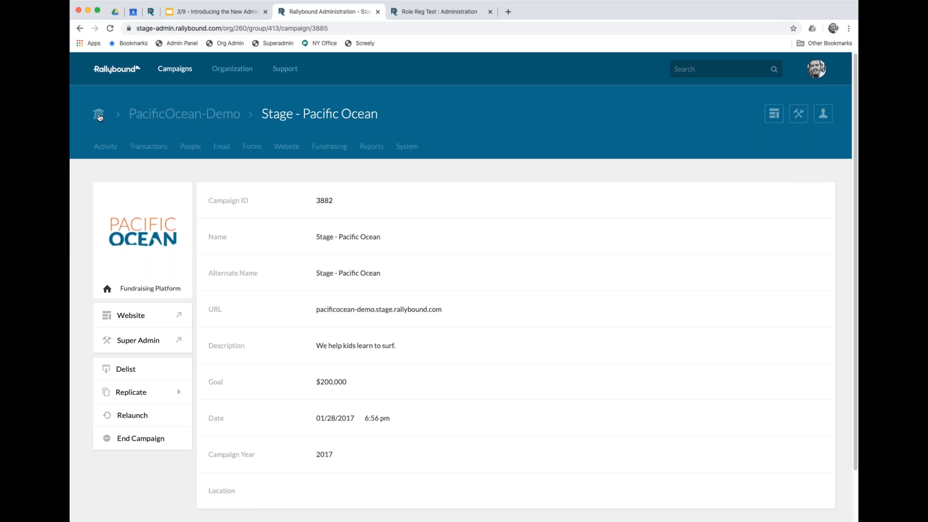
# Step: Return to the Stage - Pacific Ocean DEMO organization and look through its groups and campaigns
pyautogui.click(99, 116)
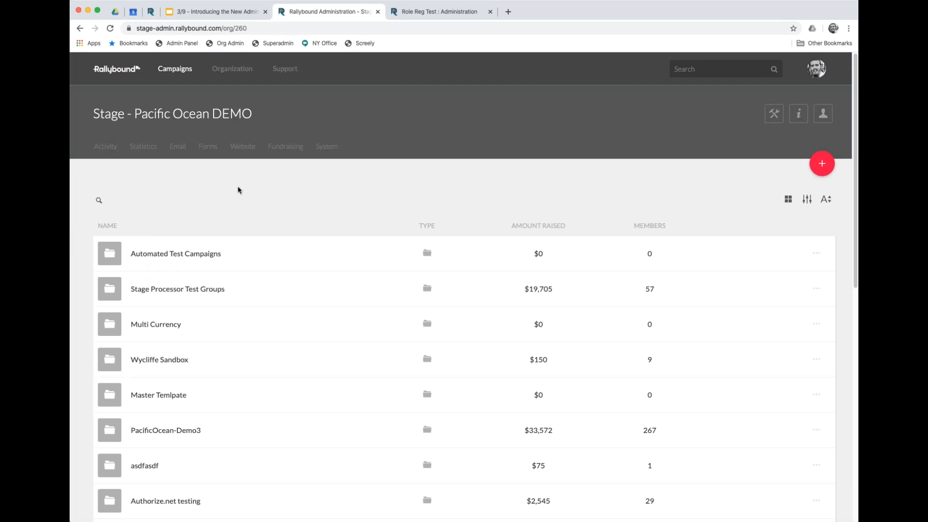
pyautogui.scroll(-2, 689, 380)
pyautogui.scroll(-10, 690, 380)
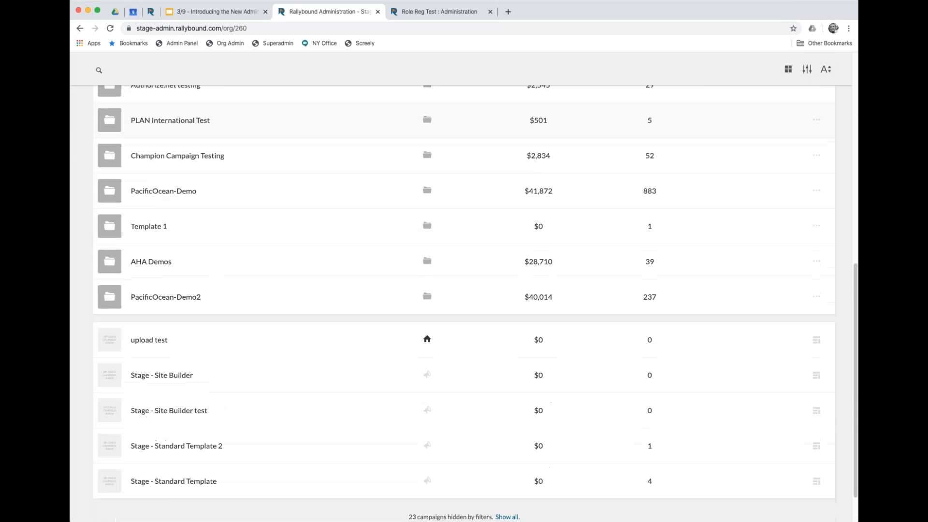
pyautogui.scroll(15, 690, 380)
pyautogui.scroll(2, 690, 381)
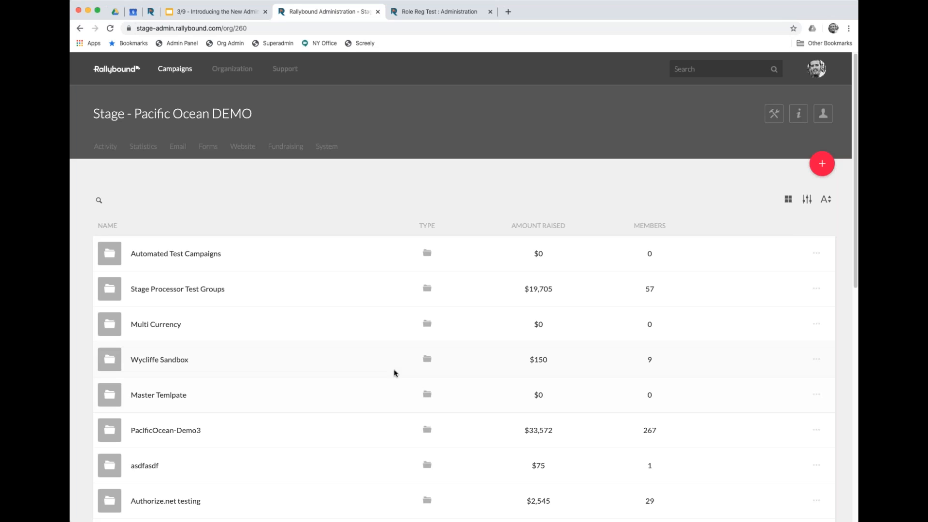
# Step: Open the PacificOcean-Demo group from the organization list and go into its Stage - Pacific Ocean campaign
pyautogui.scroll(-3, 292, 425)
pyautogui.click(279, 452)
pyautogui.click(378, 439)
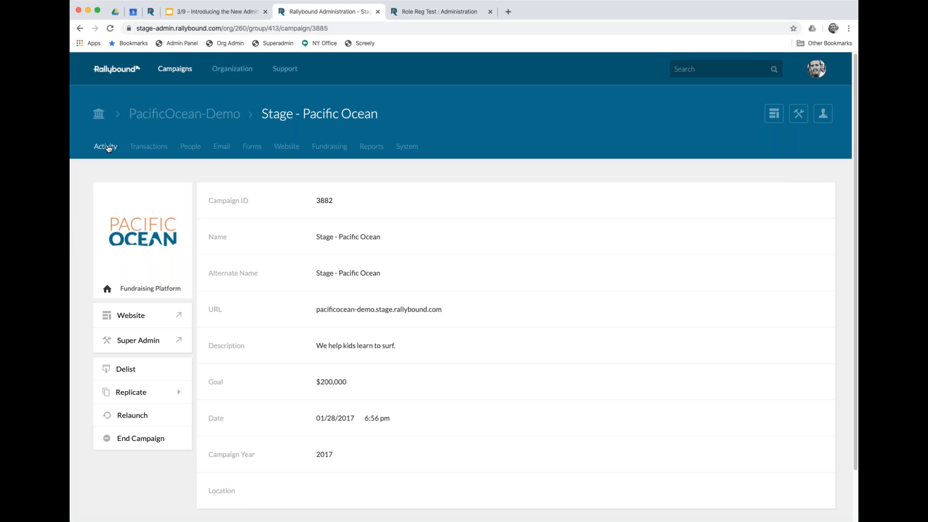
# Step: Show the Stage - Pacific Ocean campaign's donation transactions, followed by its list of contacts
pyautogui.click(153, 151)
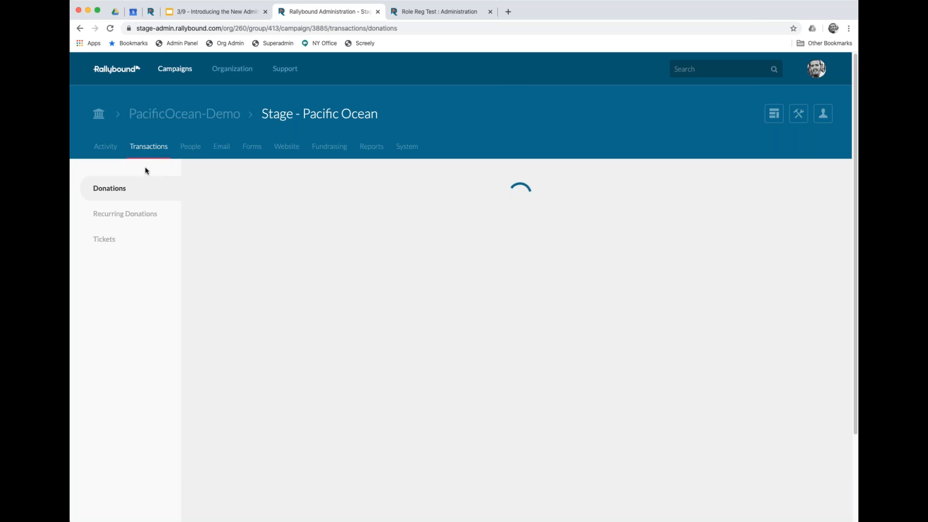
pyautogui.click(123, 189)
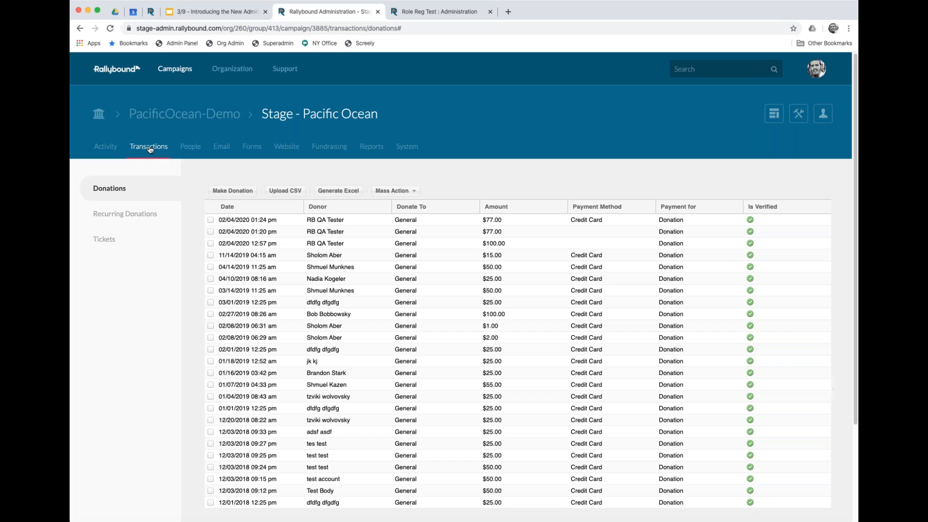
pyautogui.click(191, 145)
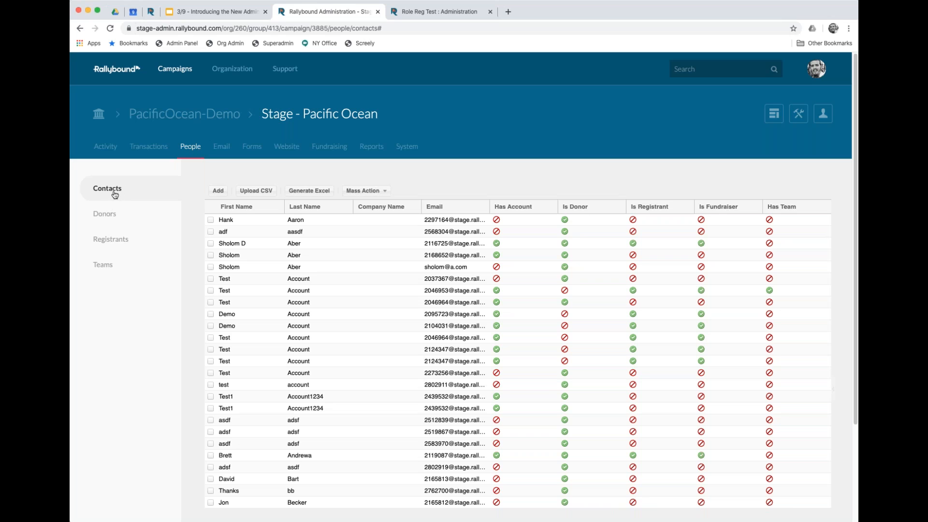
pyautogui.scroll(-3, 190, 262)
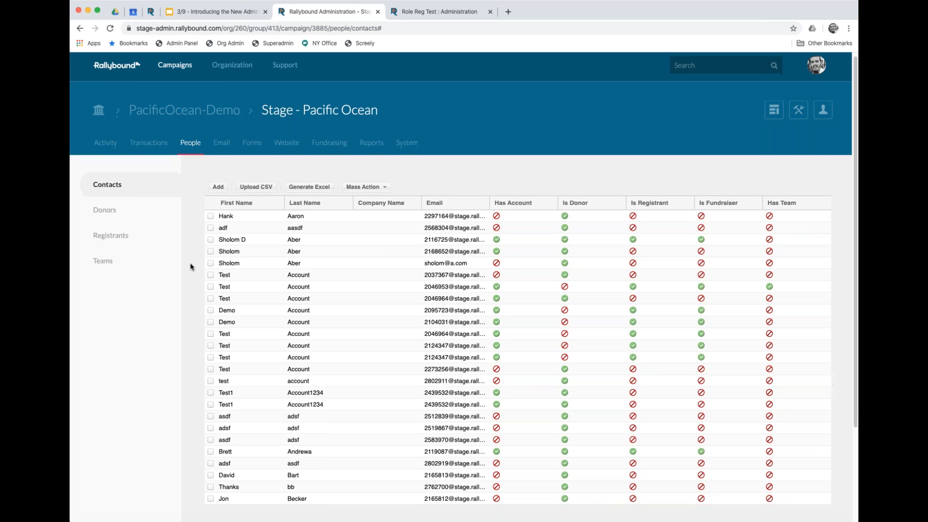
pyautogui.scroll(3, 189, 273)
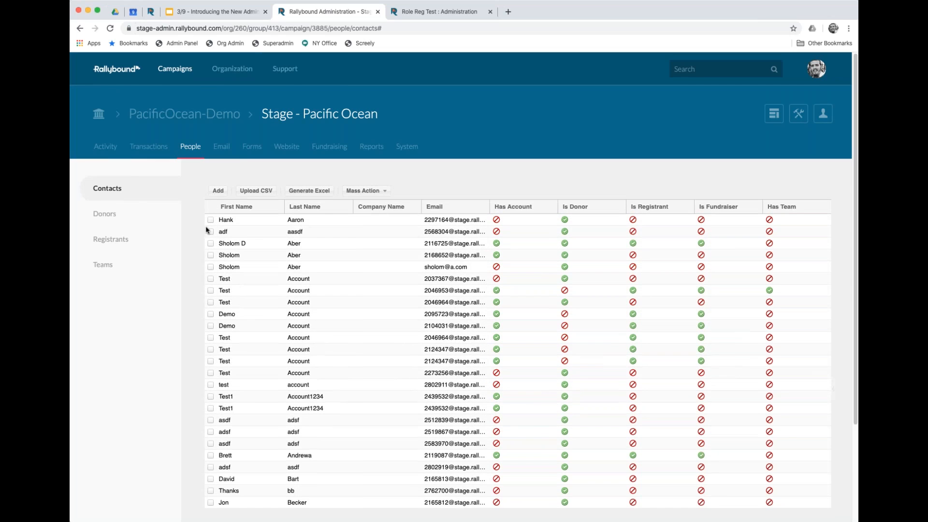
# Step: Open the campaign's email composer and examine its recipient, schedule, template and body options
pyautogui.click(222, 146)
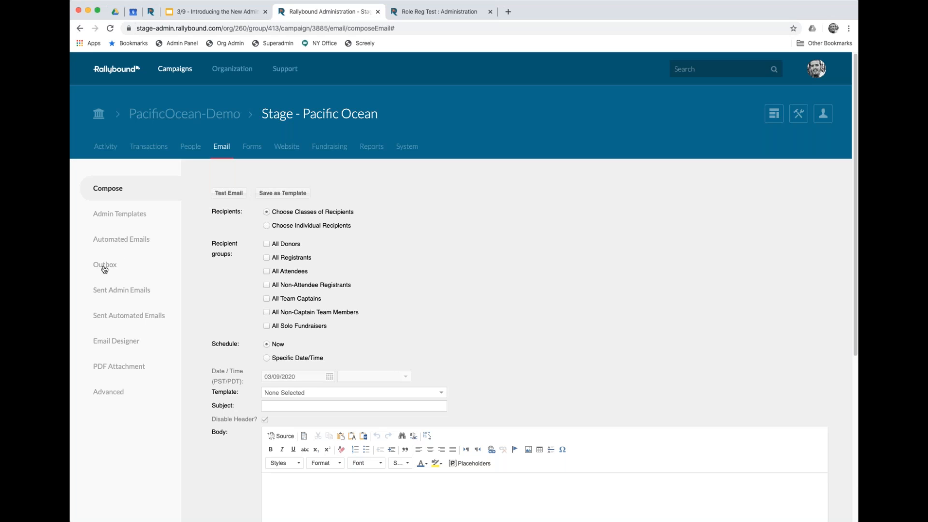
pyautogui.scroll(-5, 744, 280)
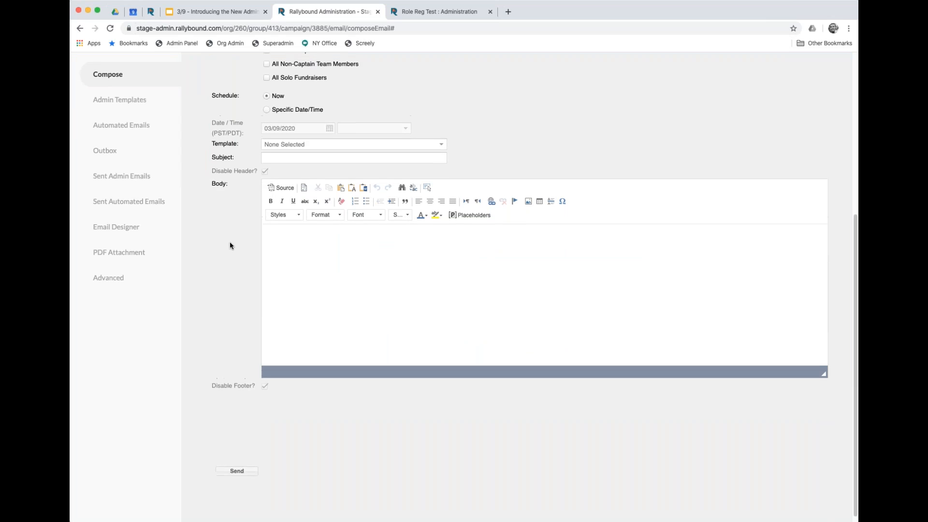
pyautogui.scroll(2, 252, 263)
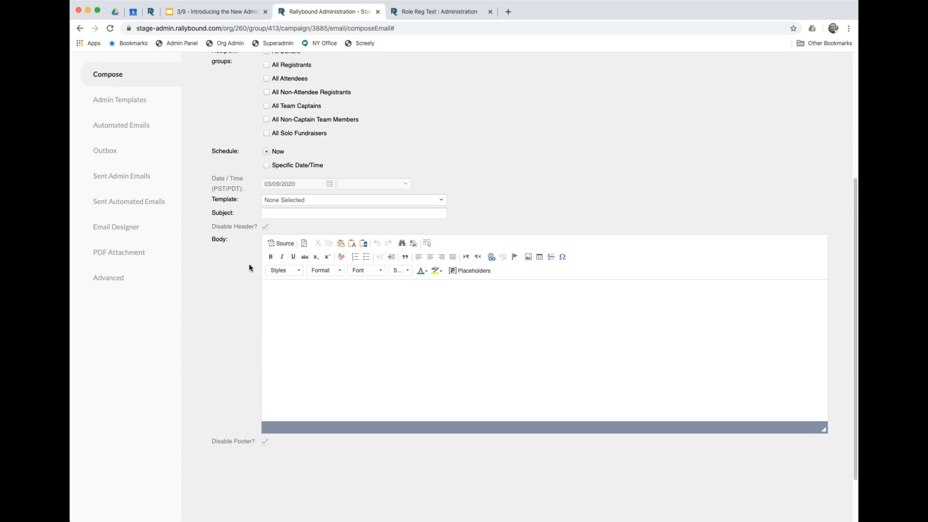
pyautogui.scroll(2, 251, 264)
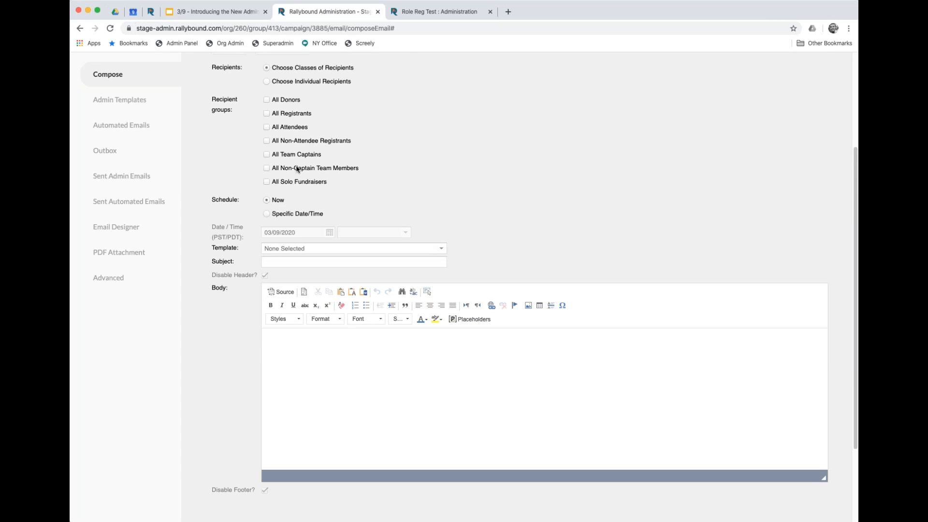
pyautogui.scroll(3, 259, 190)
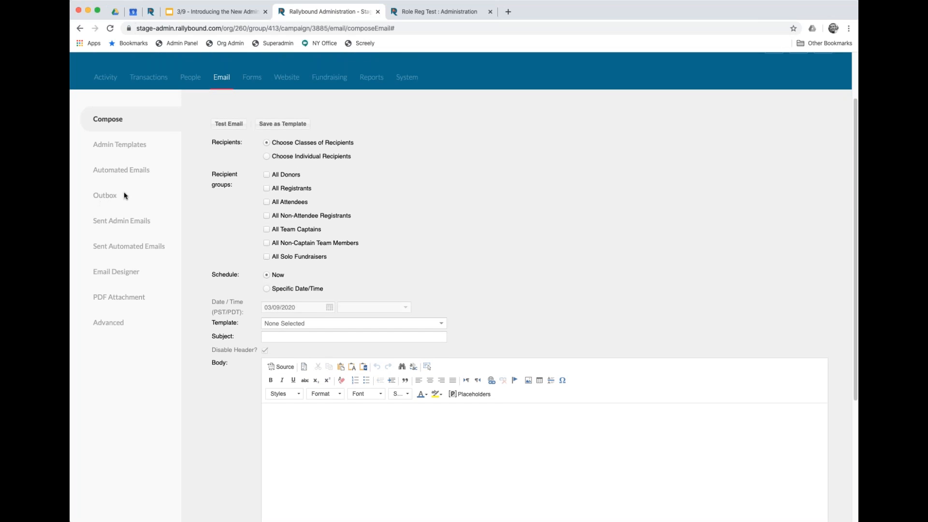
# Step: Show the campaign's automated emails and look through the full list of auto responders
pyautogui.click(124, 171)
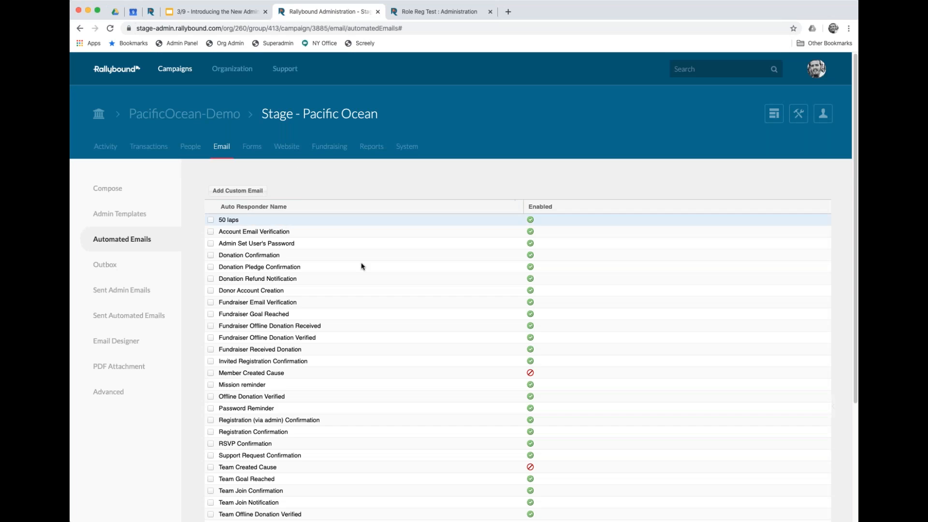
pyautogui.scroll(-5, 370, 270)
pyautogui.scroll(1, 372, 275)
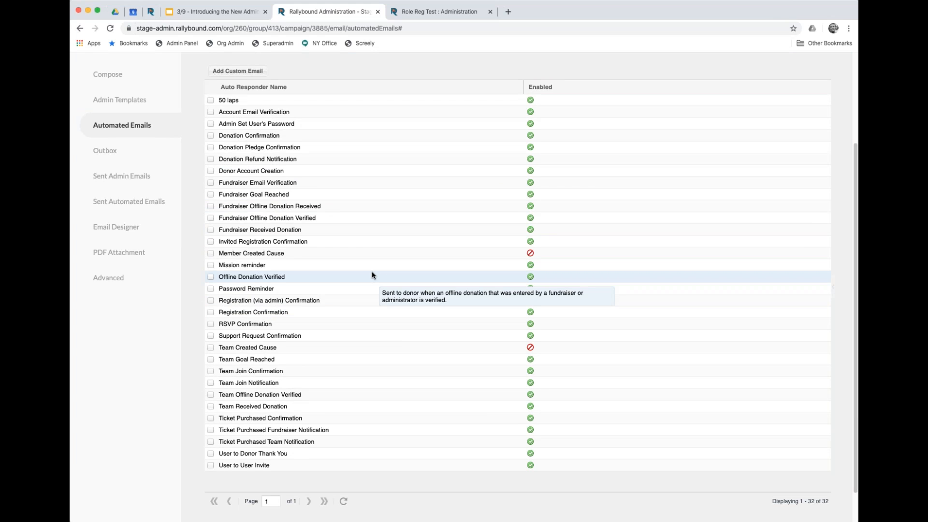
pyautogui.scroll(5, 372, 274)
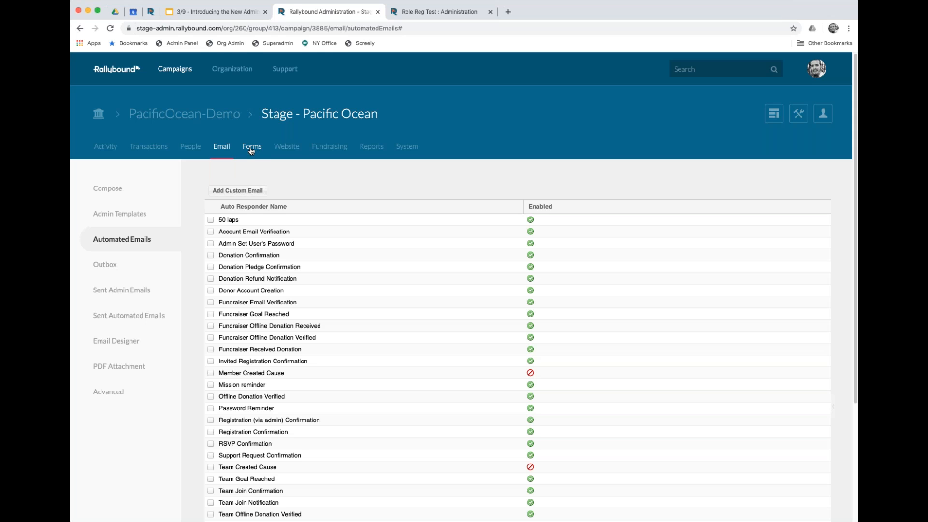
# Step: Open the campaign's donation form settings and examine the donation, processing fee, post-donation and PayPal options
pyautogui.click(251, 151)
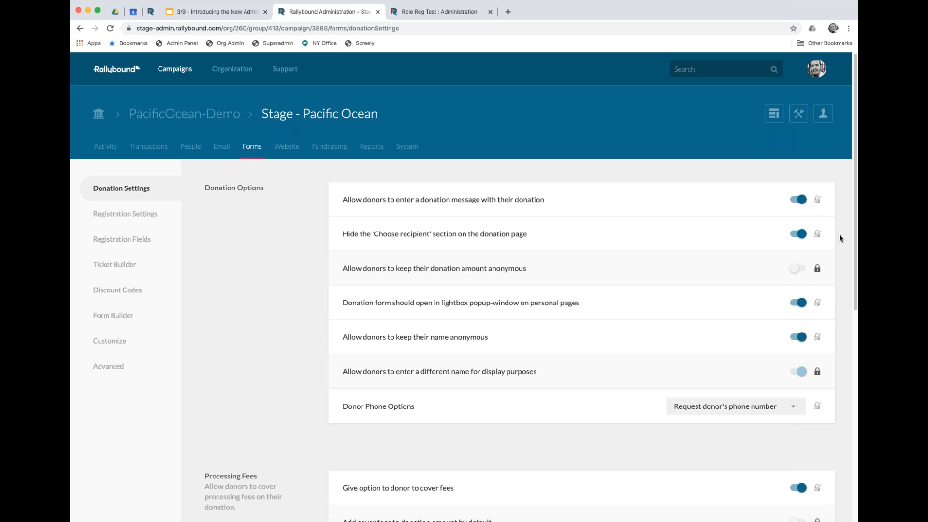
pyautogui.scroll(-1, 839, 319)
pyautogui.scroll(-2, 840, 314)
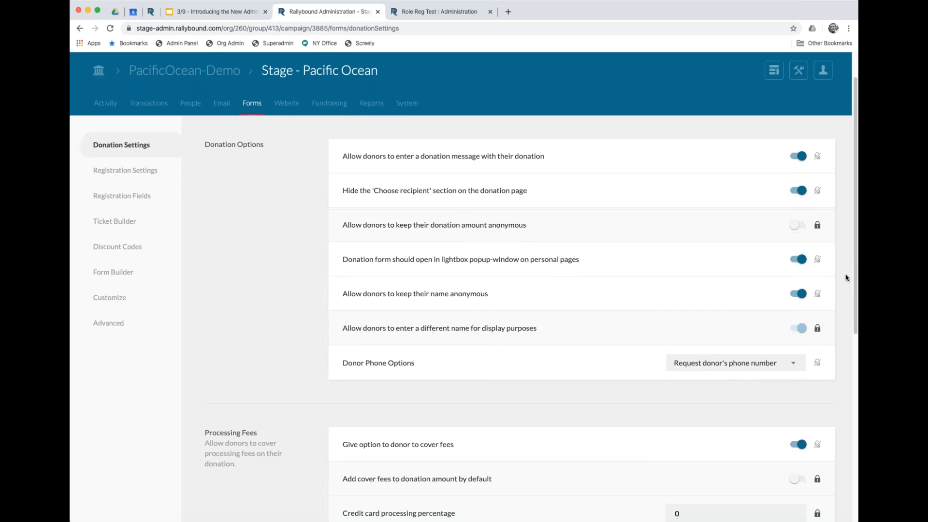
pyautogui.scroll(-2, 844, 285)
pyautogui.scroll(-4, 844, 278)
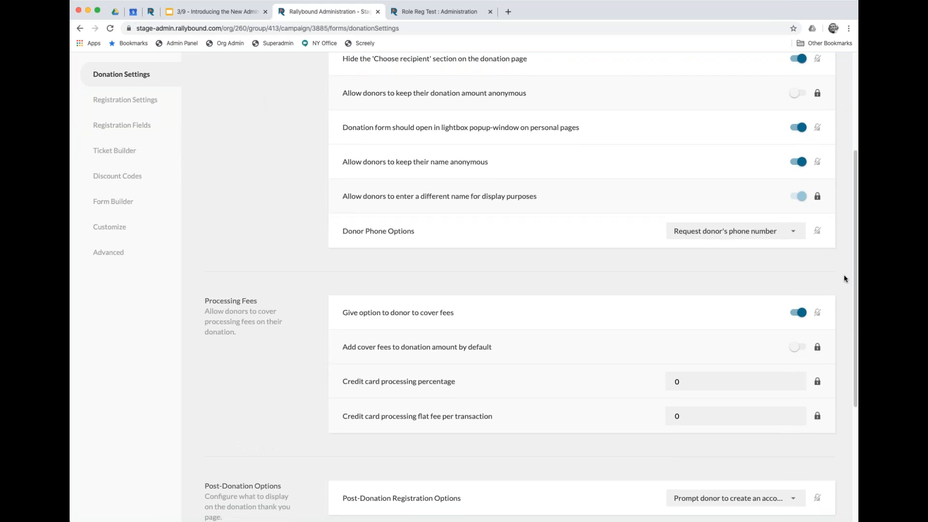
pyautogui.scroll(4, 845, 279)
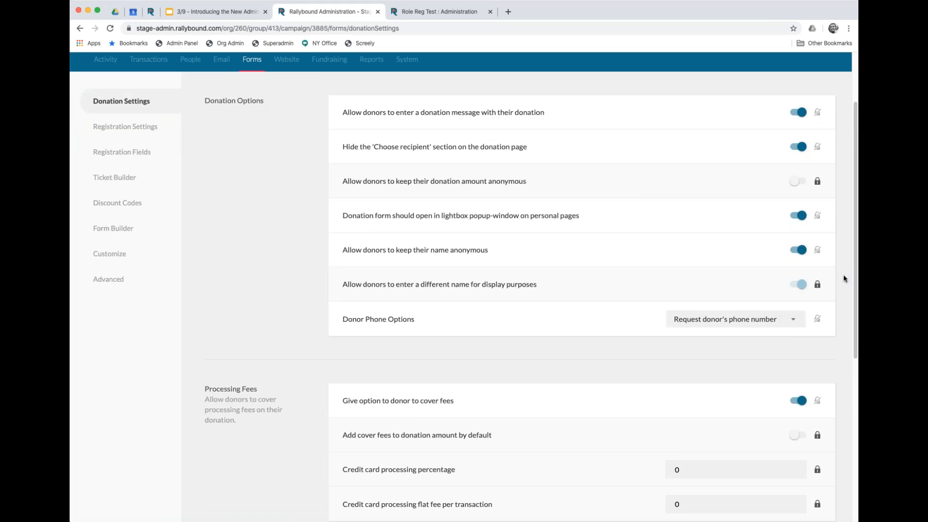
pyautogui.scroll(-1, 843, 272)
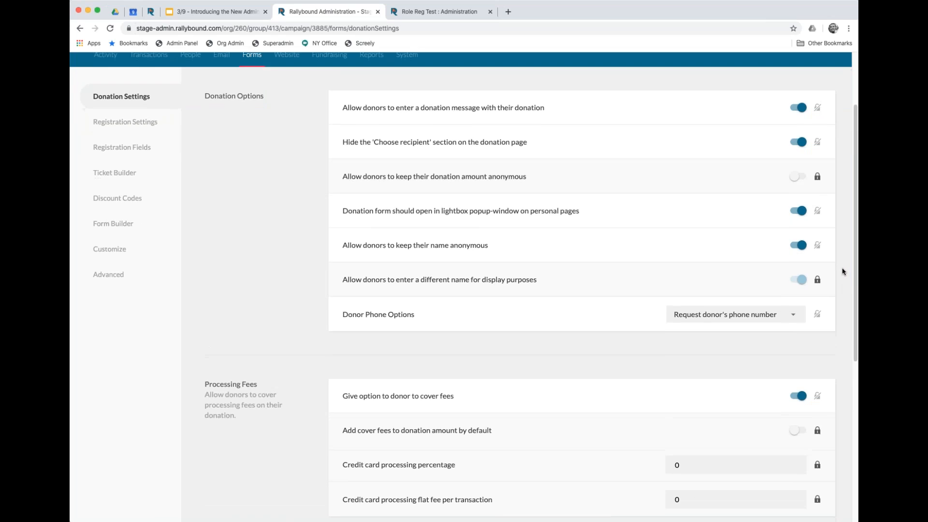
pyautogui.scroll(-5, 841, 272)
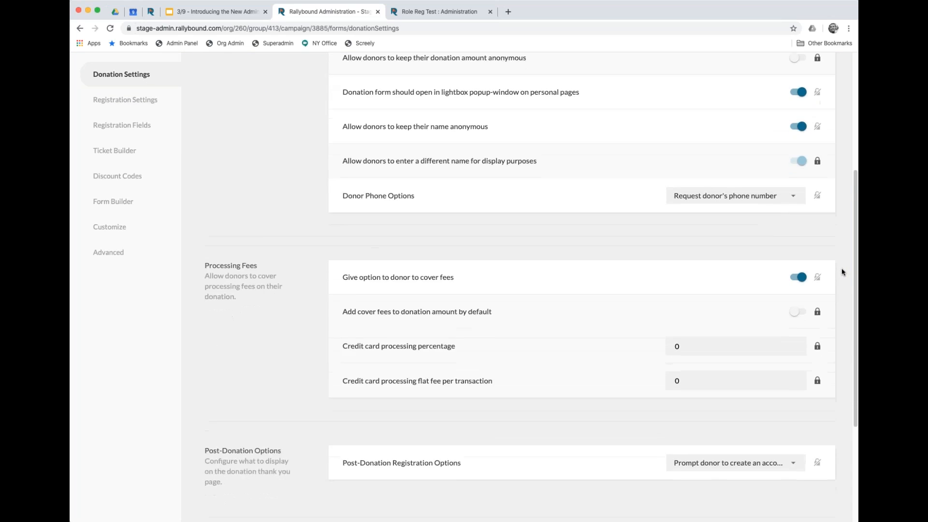
pyautogui.scroll(-4, 842, 271)
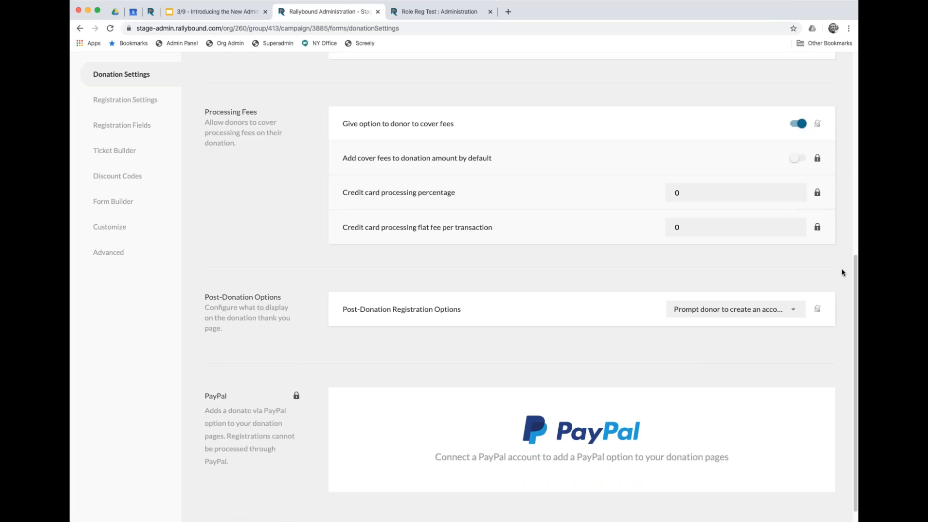
pyautogui.scroll(-1, 841, 272)
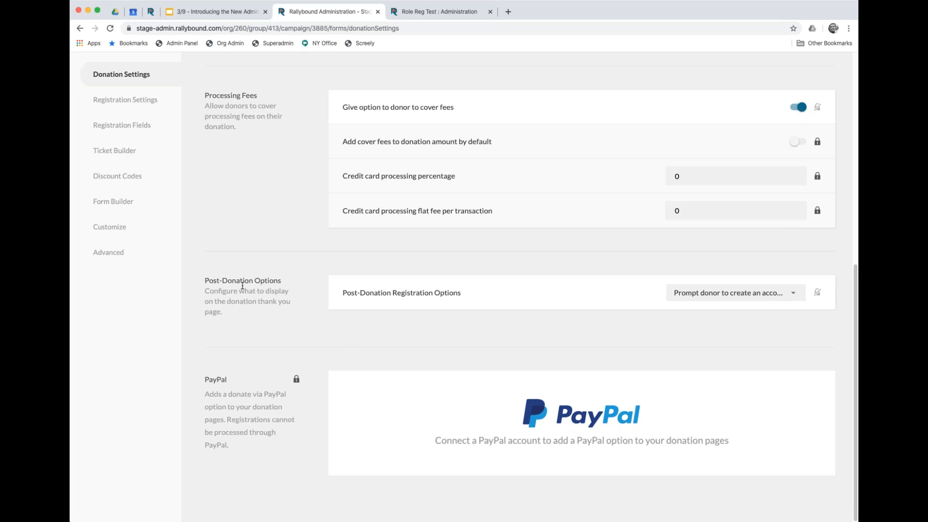
pyautogui.scroll(5, 240, 239)
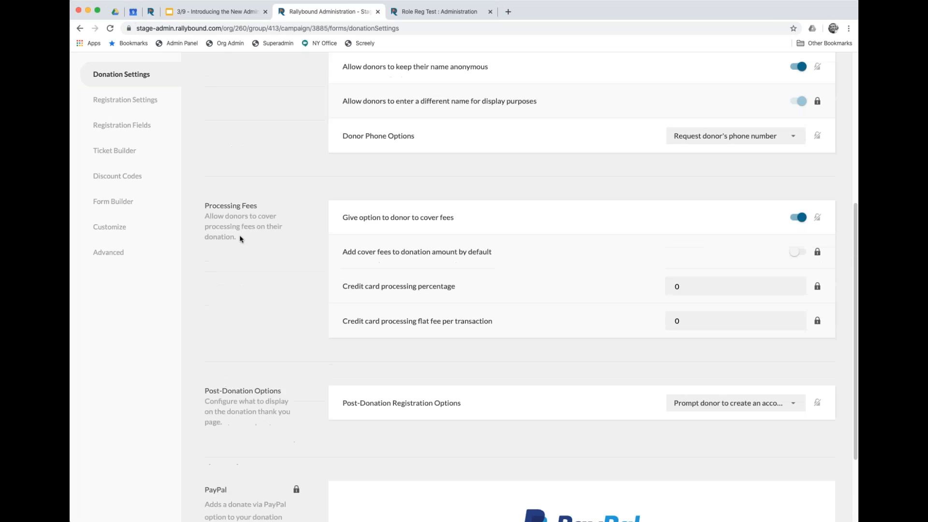
pyautogui.scroll(3, 192, 182)
# Step: Show the campaign's registration settings, and look through the customizable page terms for its forms
pyautogui.click(135, 170)
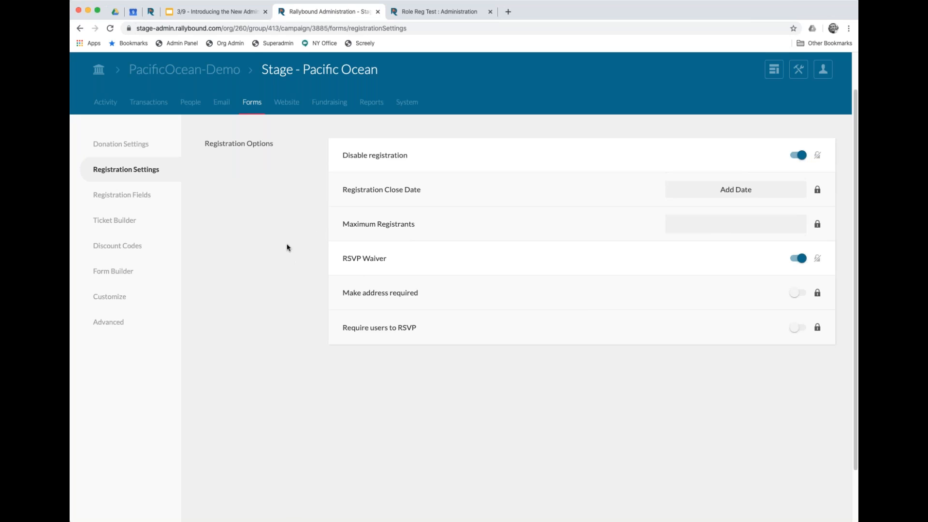
pyautogui.click(115, 300)
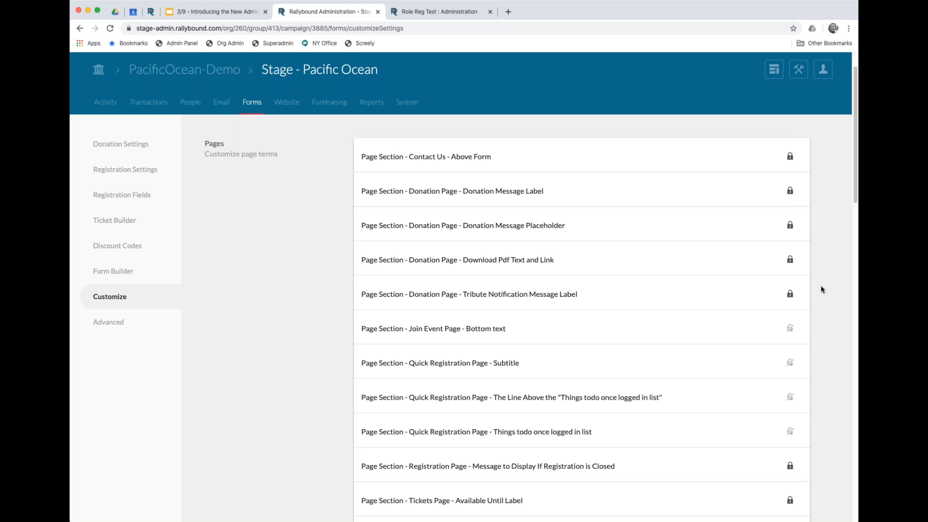
pyautogui.scroll(-10, 821, 298)
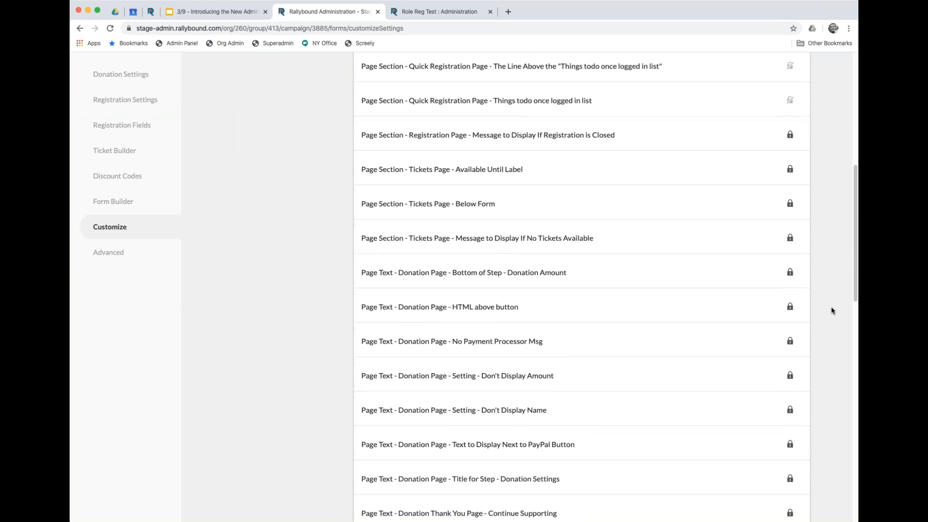
pyautogui.scroll(-5, 831, 310)
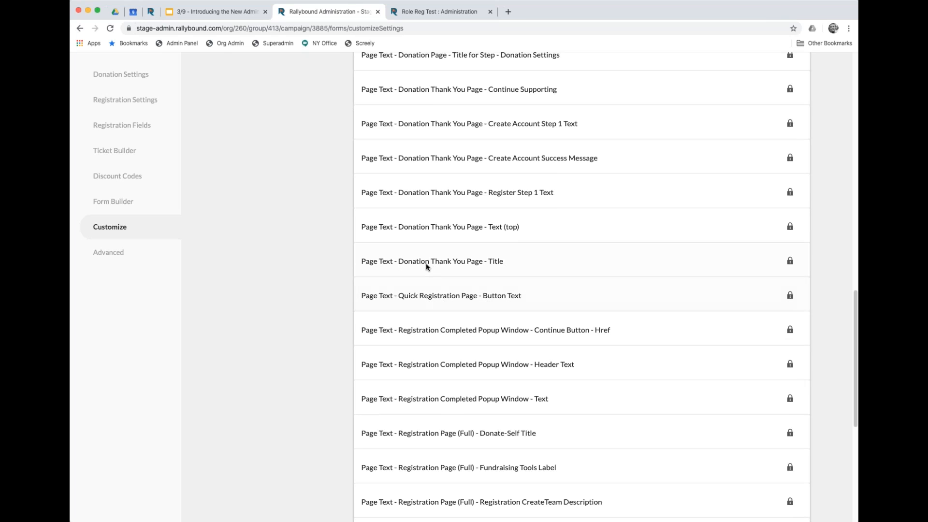
pyautogui.scroll(2, 437, 249)
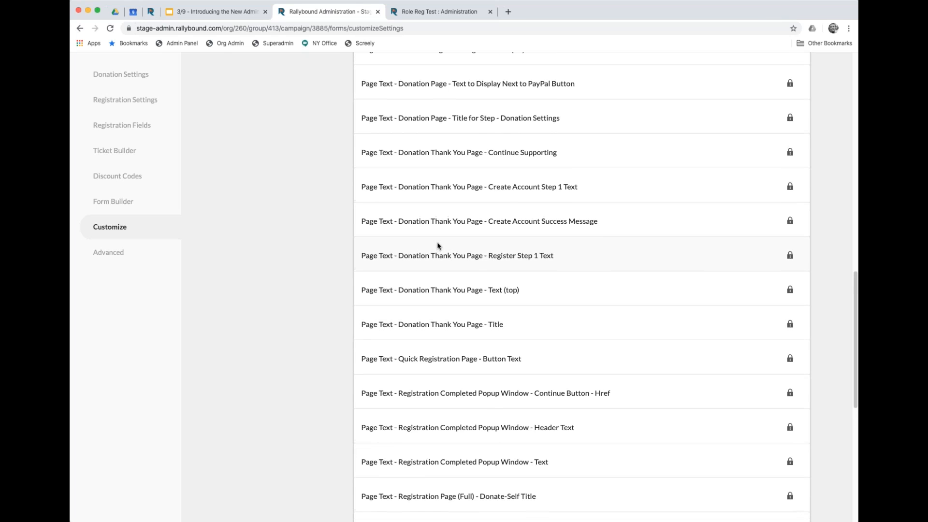
pyautogui.scroll(2, 438, 246)
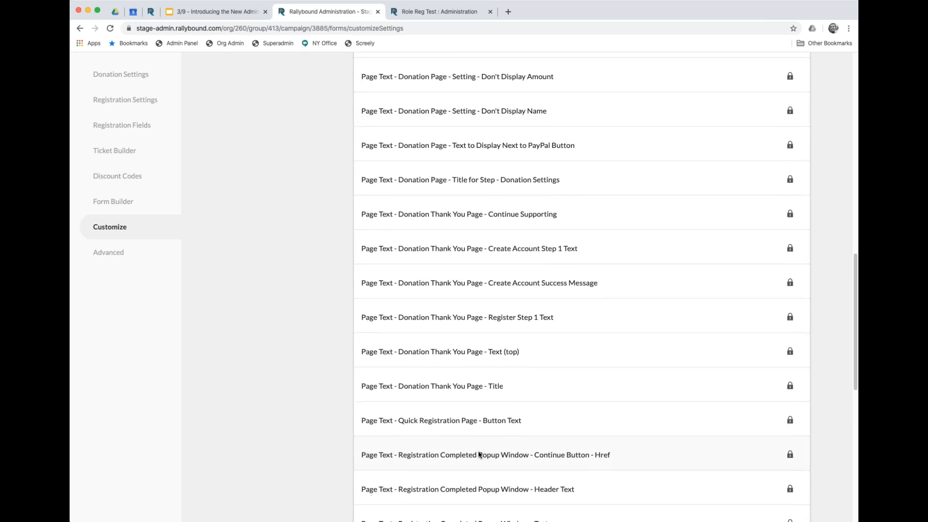
# Step: Look through the remaining customizable page terms for the campaign's forms, down to the registration waiver entry
pyautogui.scroll(-1, 480, 454)
pyautogui.scroll(-6, 481, 453)
pyautogui.scroll(-7, 484, 452)
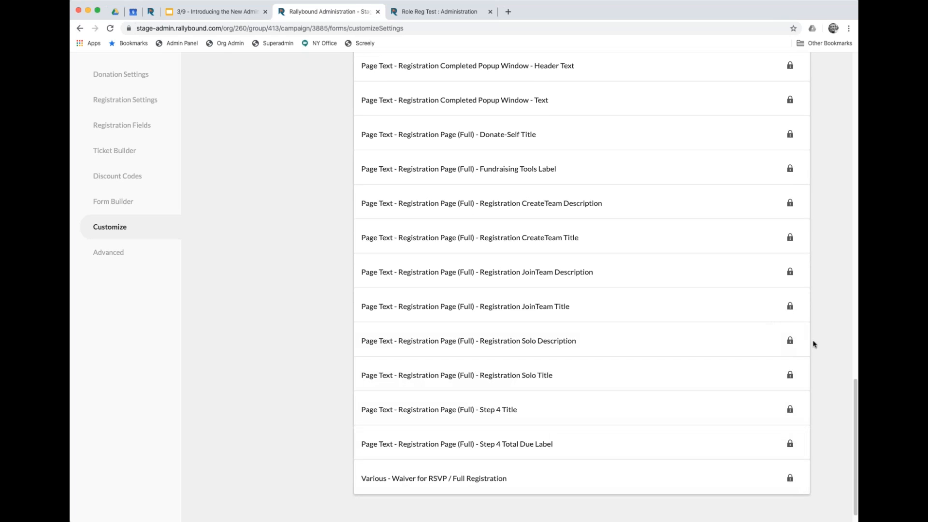
pyautogui.scroll(18, 821, 337)
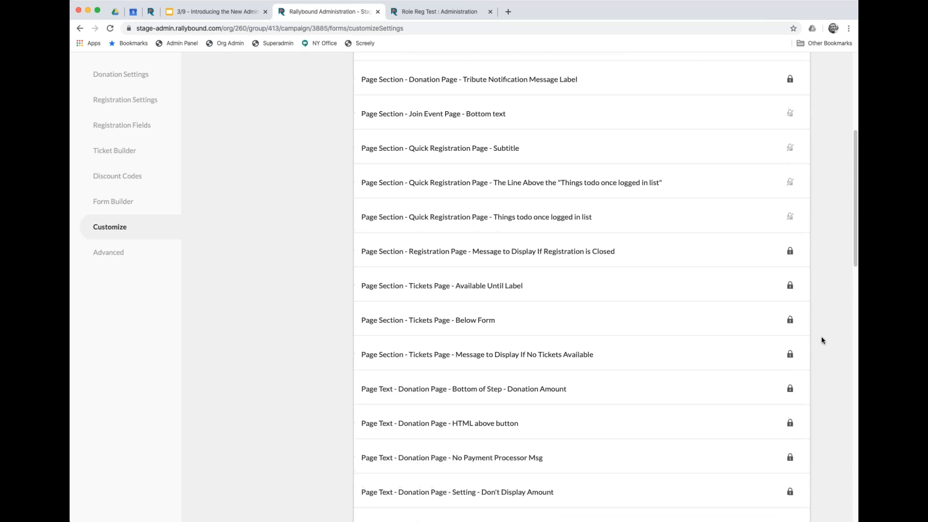
pyautogui.scroll(5, 821, 338)
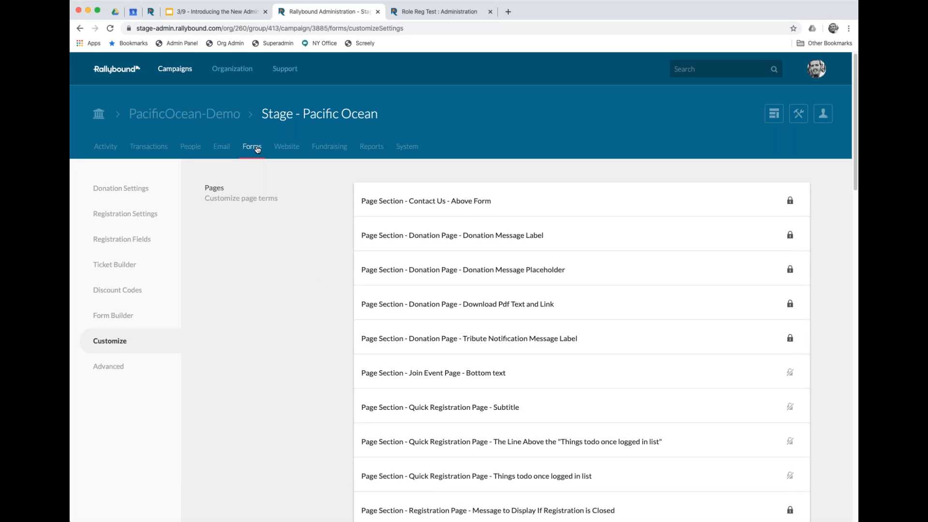
# Step: Show the campaign's website section with its FAQs, and look through the customizable campaign dictionary terms
pyautogui.click(289, 150)
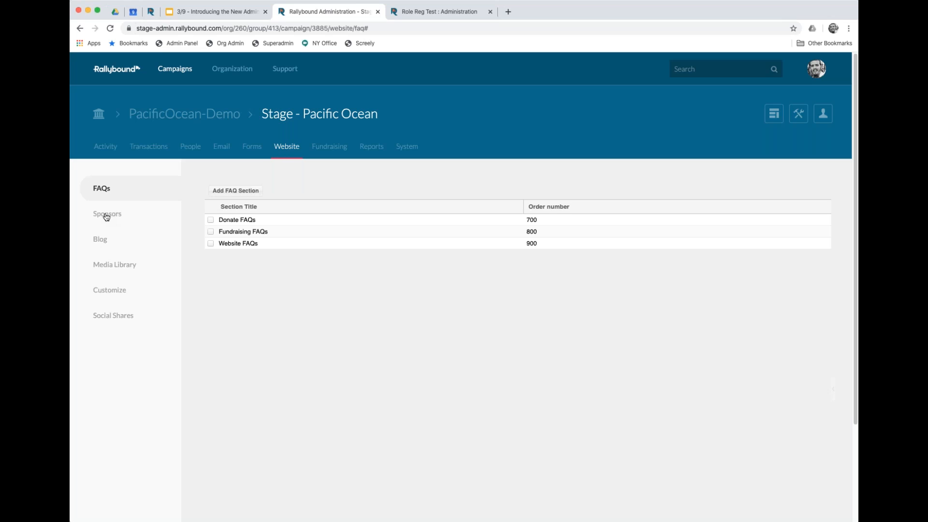
pyautogui.click(115, 291)
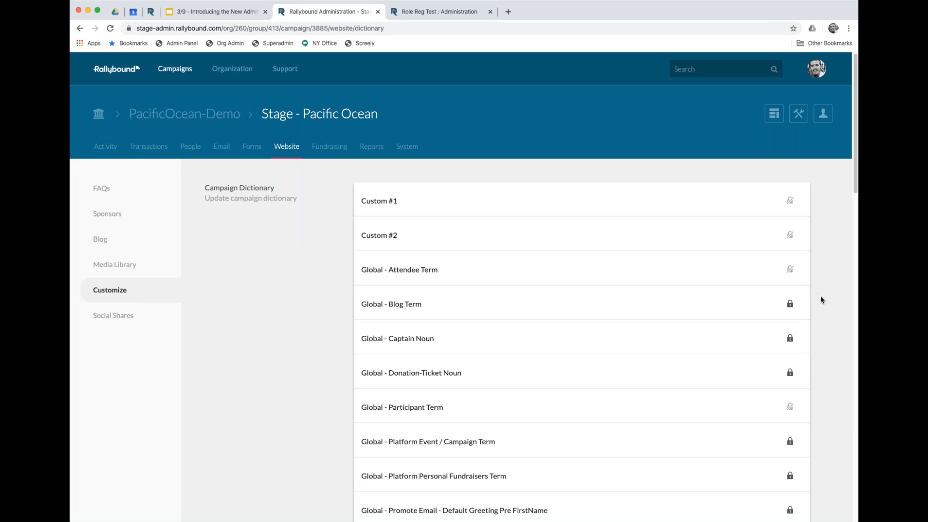
pyautogui.scroll(-1, 822, 305)
pyautogui.scroll(-5, 826, 315)
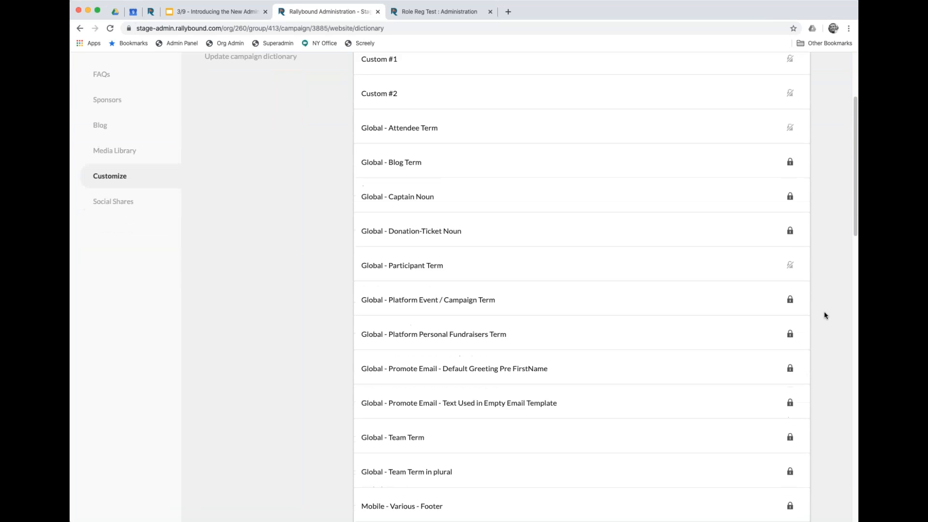
pyautogui.scroll(-10, 824, 315)
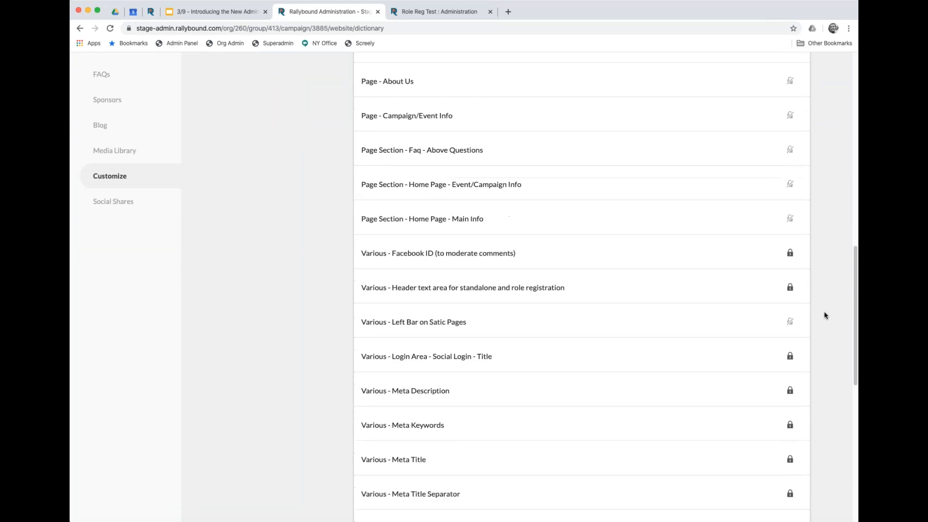
pyautogui.scroll(-2, 824, 315)
pyautogui.scroll(10, 825, 315)
pyautogui.scroll(8, 822, 311)
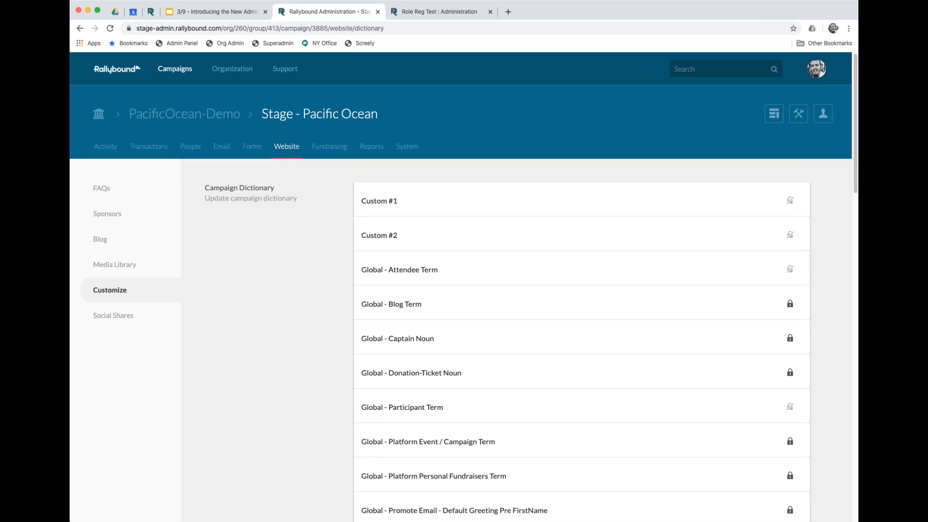
# Step: Show the campaign's fundraiser startup guide settings and look over its list of available report types
pyautogui.click(332, 148)
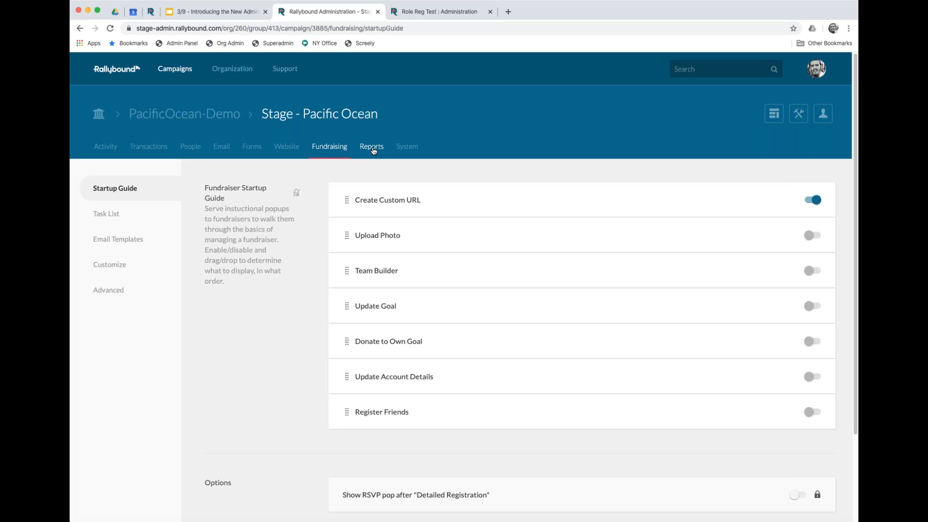
pyautogui.click(374, 151)
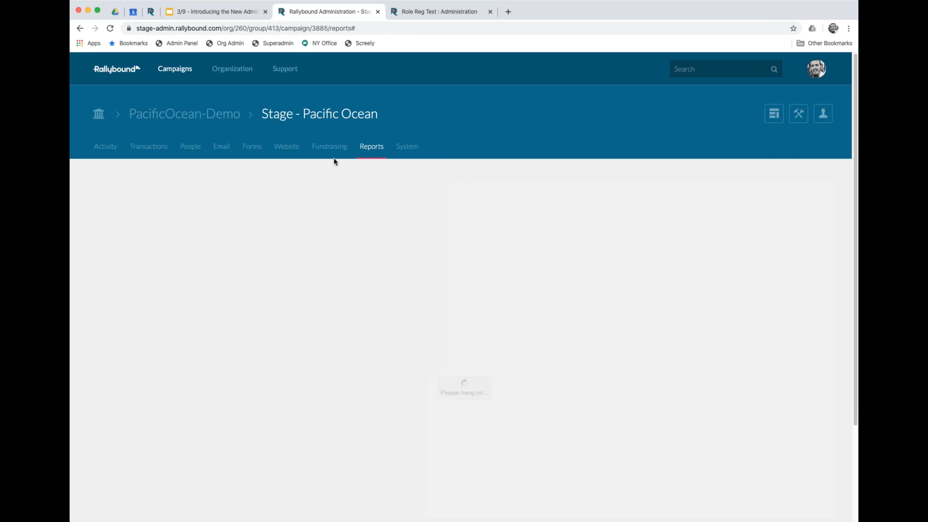
pyautogui.scroll(-3, 839, 304)
pyautogui.scroll(-1, 840, 310)
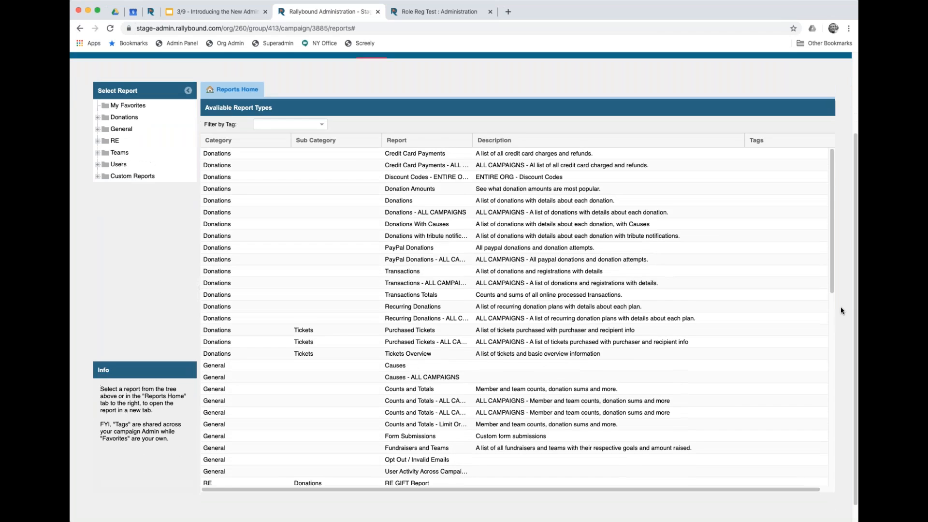
pyautogui.scroll(4, 841, 311)
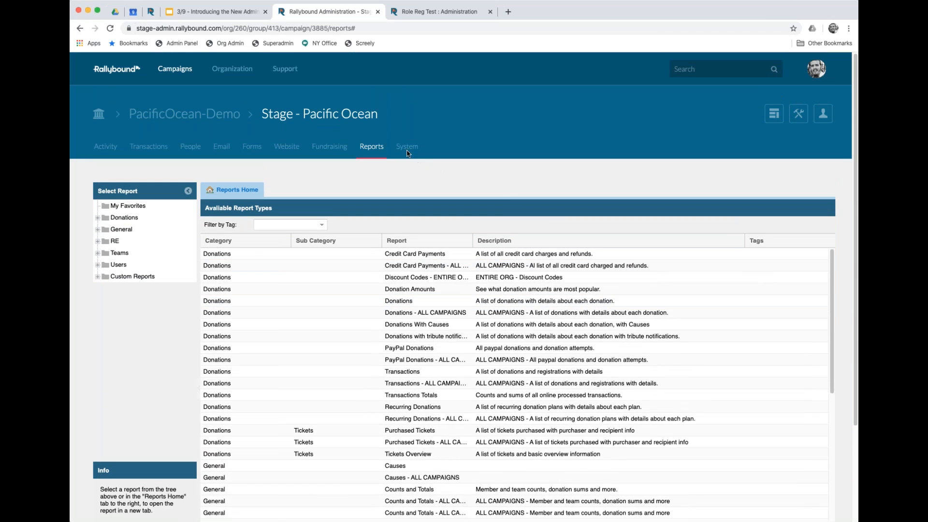
# Step: Examine the campaign's system pages for integrations, NeonPay and advanced notification settings, ending on the integrations
pyautogui.click(407, 151)
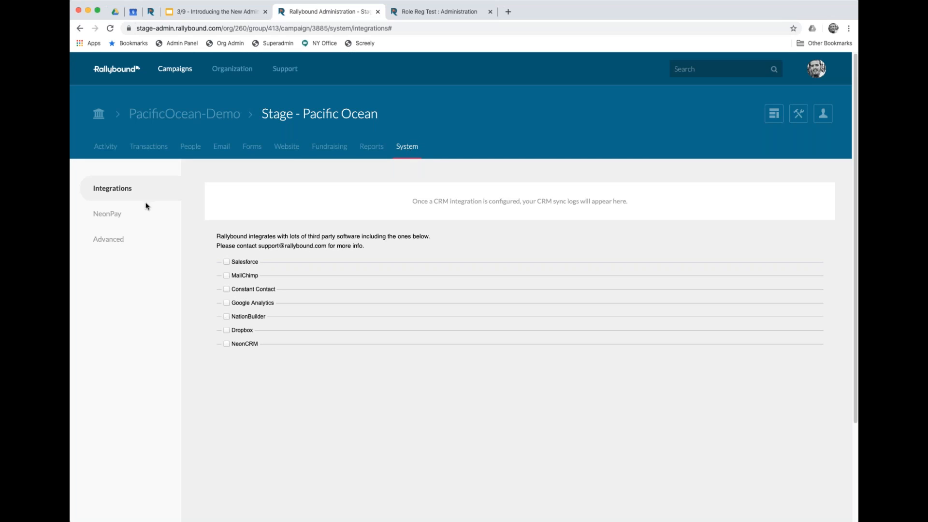
pyautogui.click(118, 216)
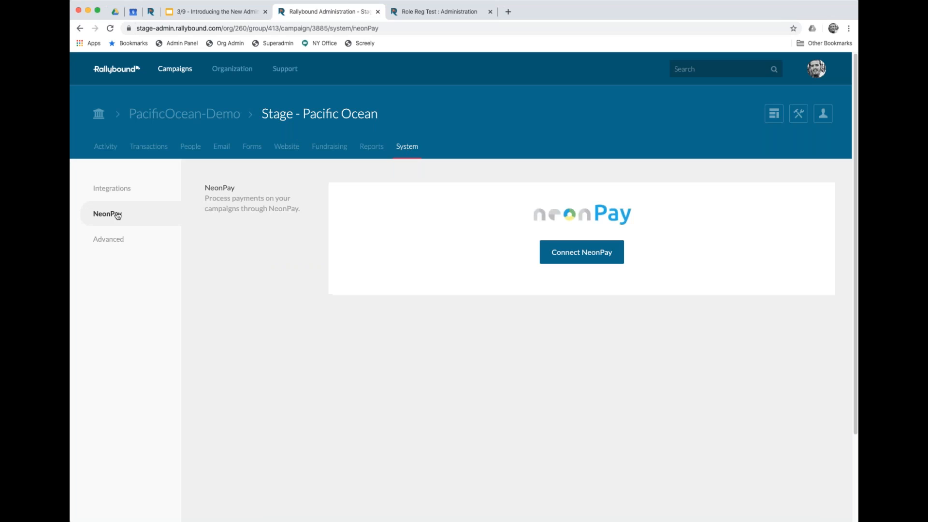
pyautogui.click(115, 244)
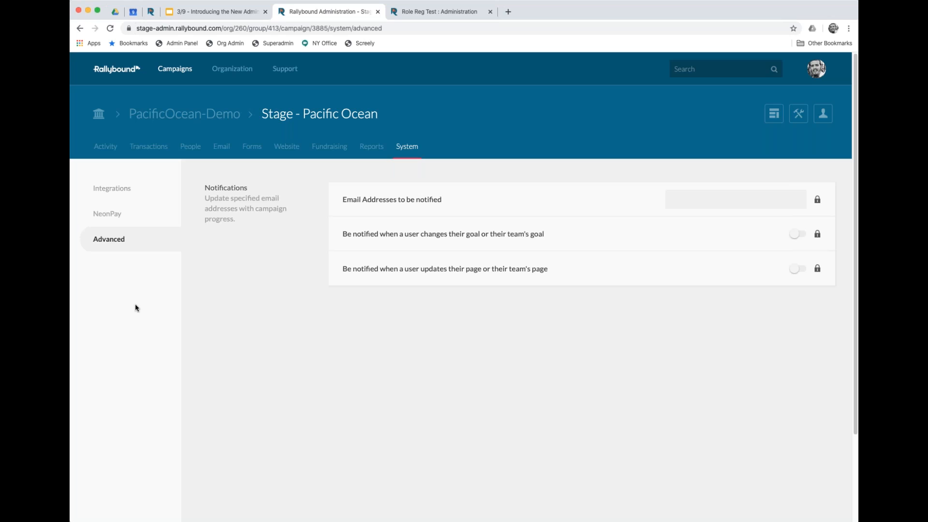
pyautogui.click(118, 191)
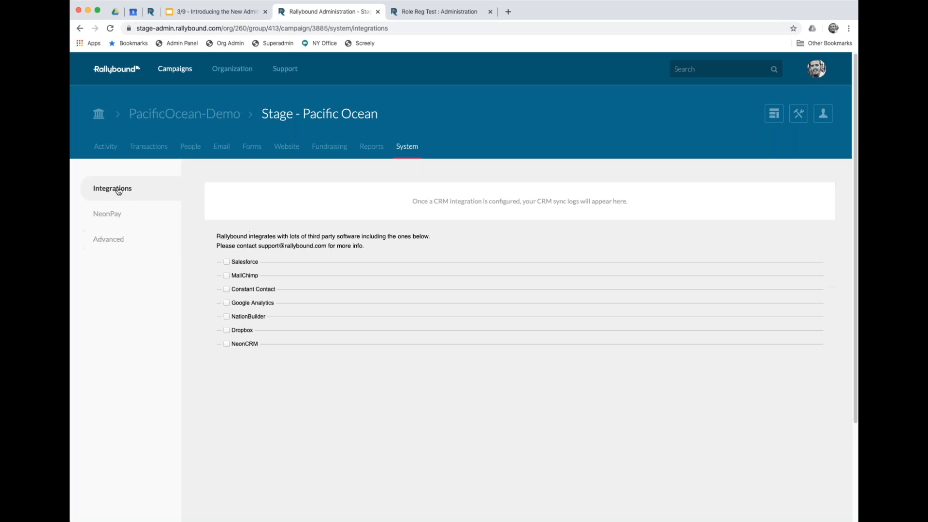
# Step: Revisit the campaign's reports and its donation form settings, reviewing the donation, processing fee and post-donation options
pyautogui.click(369, 150)
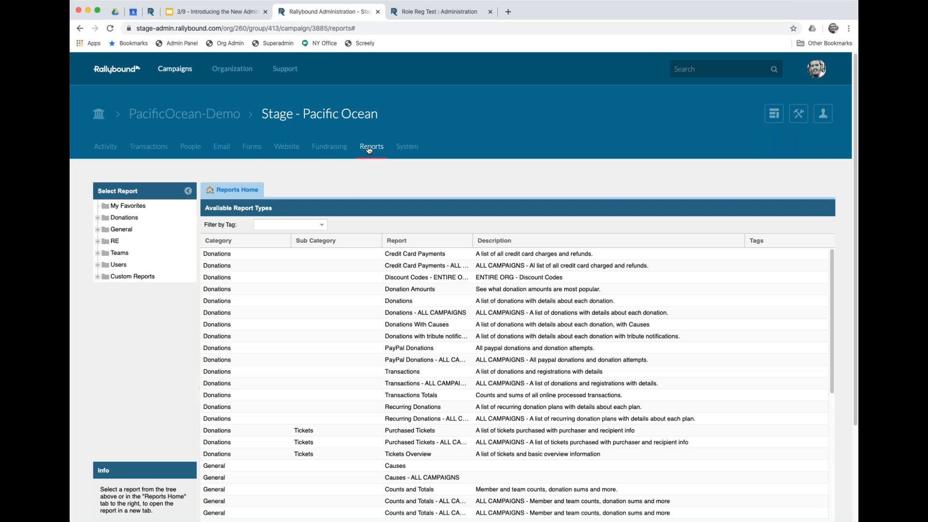
pyautogui.click(255, 151)
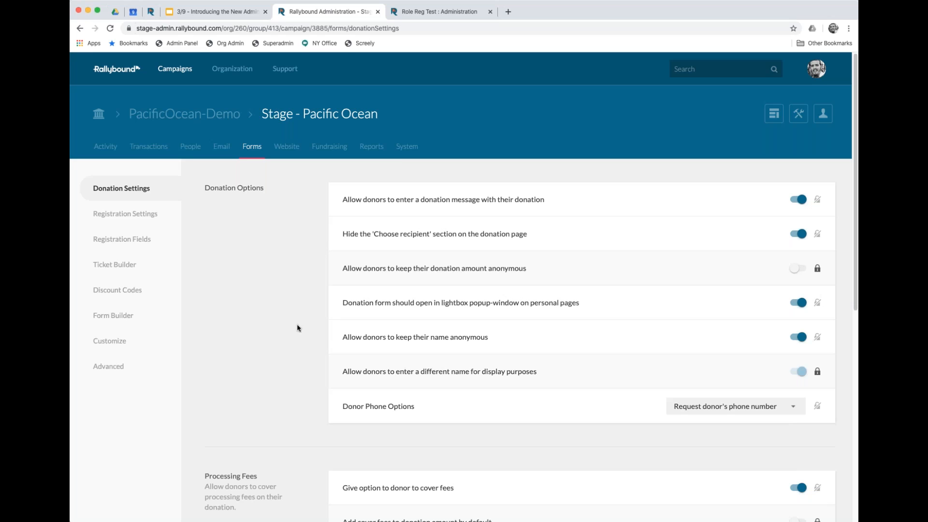
pyautogui.scroll(-4, 289, 333)
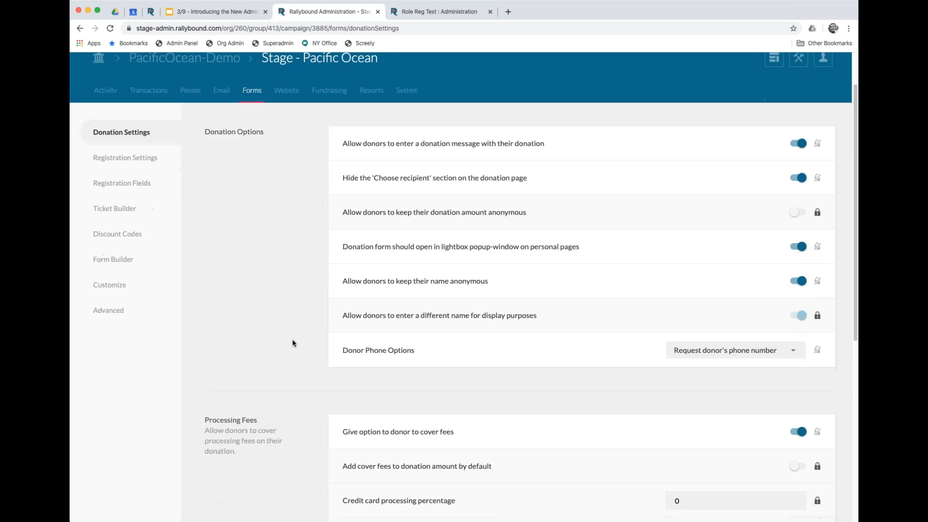
pyautogui.scroll(-2, 293, 344)
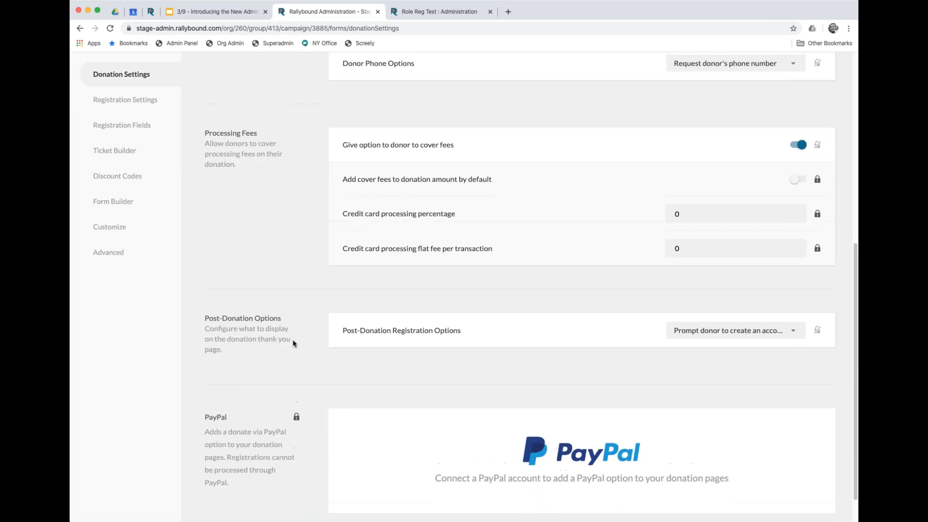
pyautogui.scroll(3, 293, 344)
pyautogui.scroll(4, 293, 343)
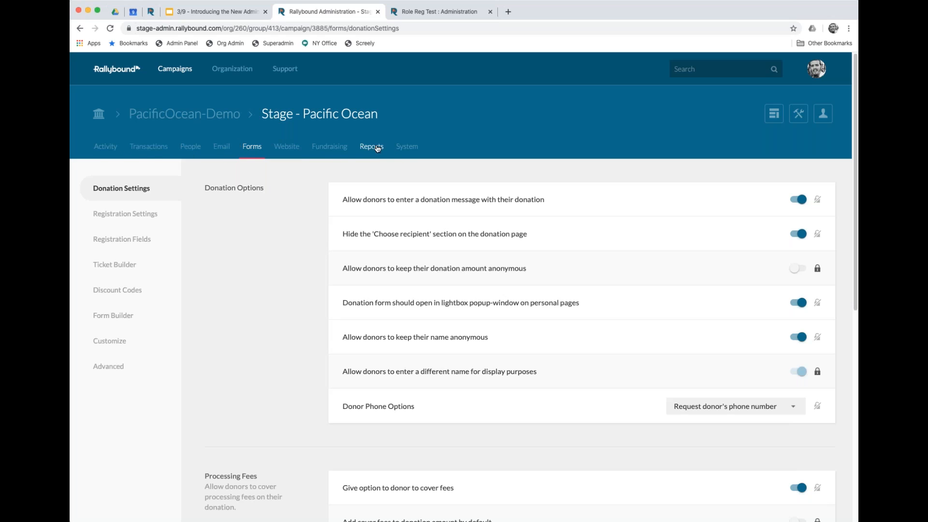
# Step: Go up through the PacificOcean-Demo group to the organization's donation form settings and point out the donation message option
pyautogui.click(217, 117)
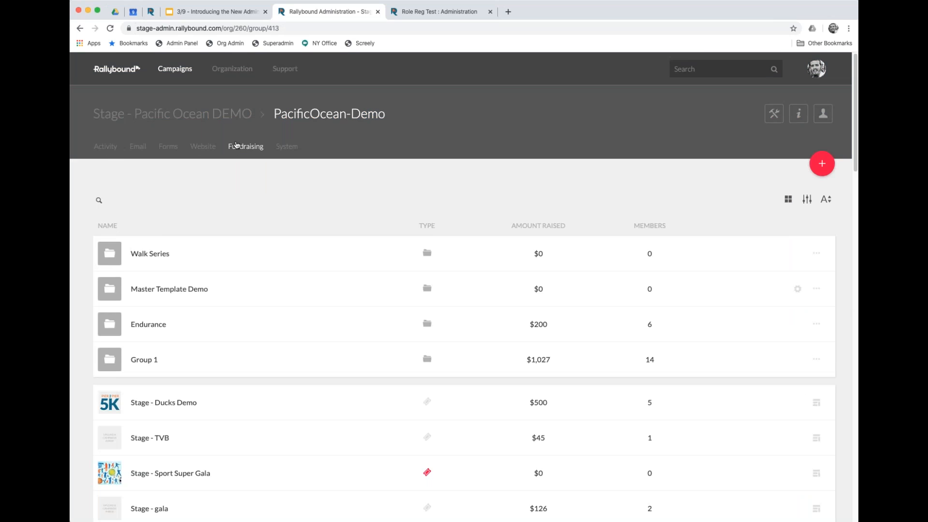
pyautogui.click(129, 119)
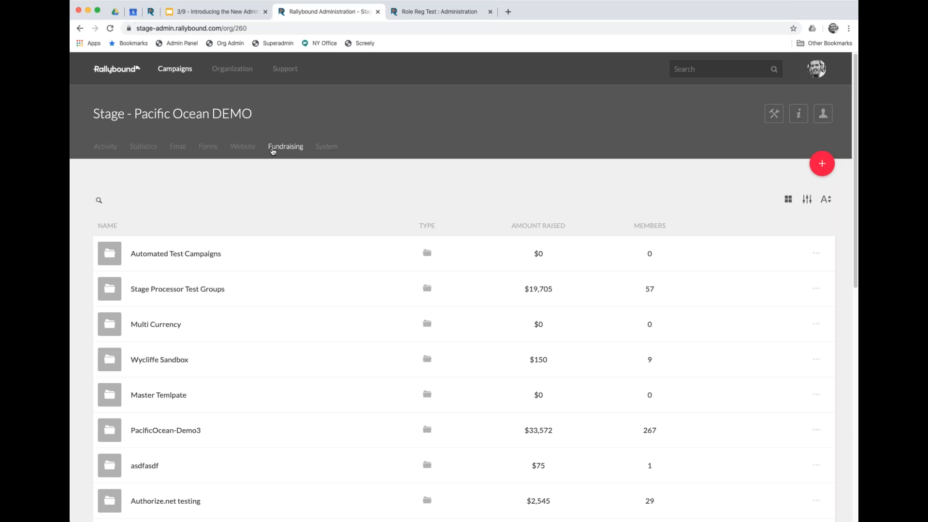
pyautogui.click(207, 149)
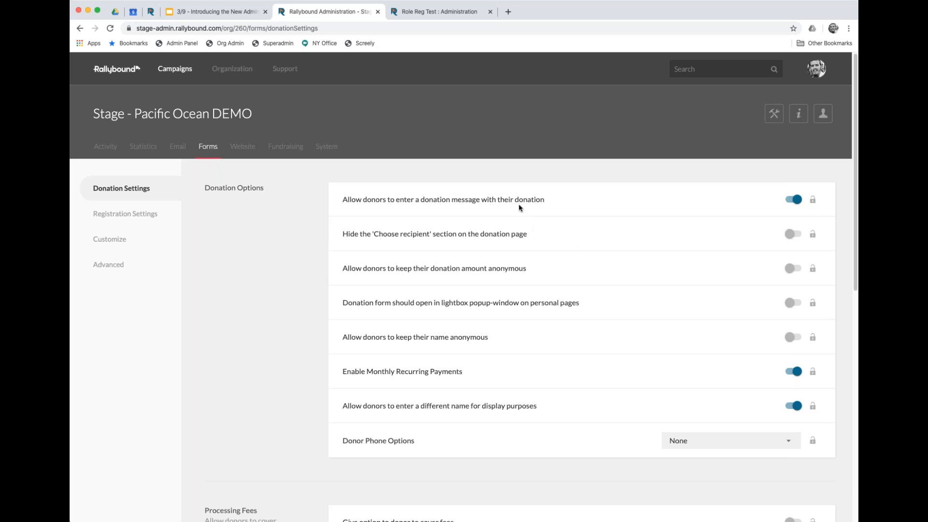
pyautogui.tripleClick(484, 198)
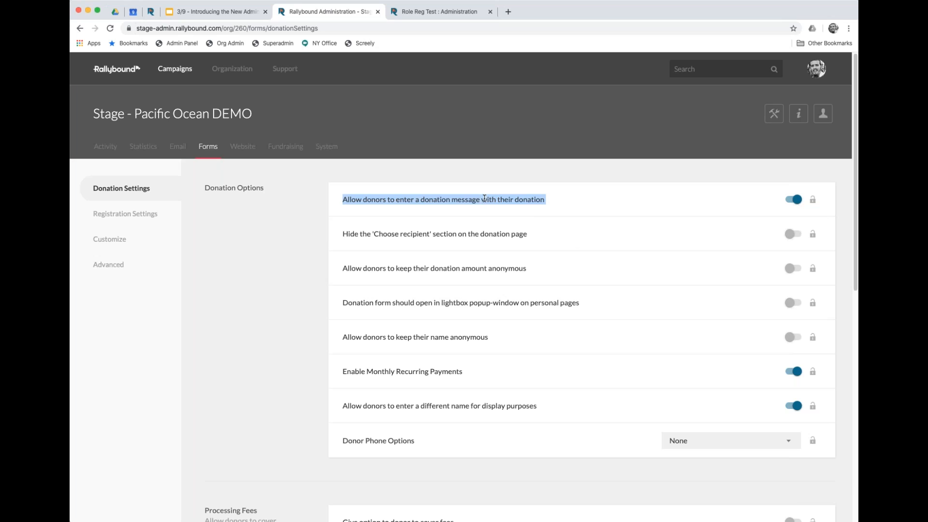
pyautogui.click(524, 200)
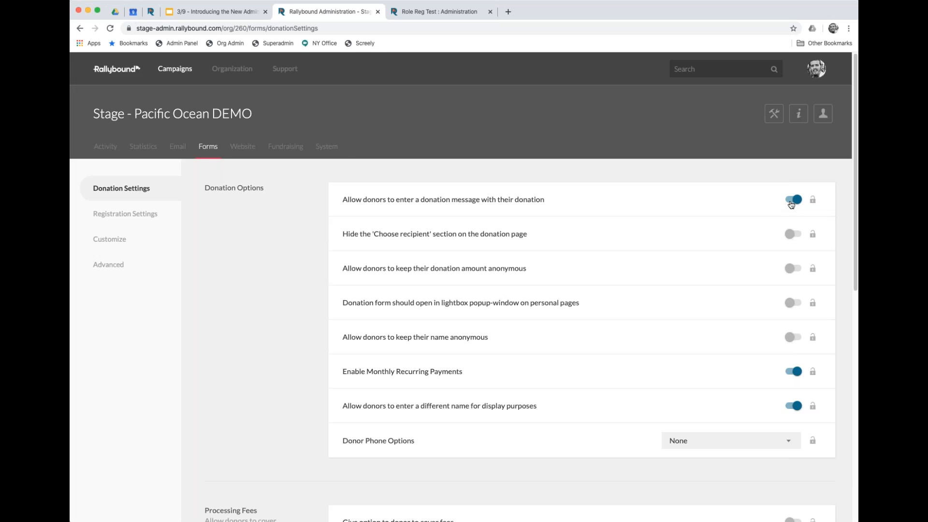
# Step: Open the PacificOcean-Demo group's donation form settings and check where its locked donation message option is set
pyautogui.click(187, 119)
pyautogui.scroll(-3, 282, 388)
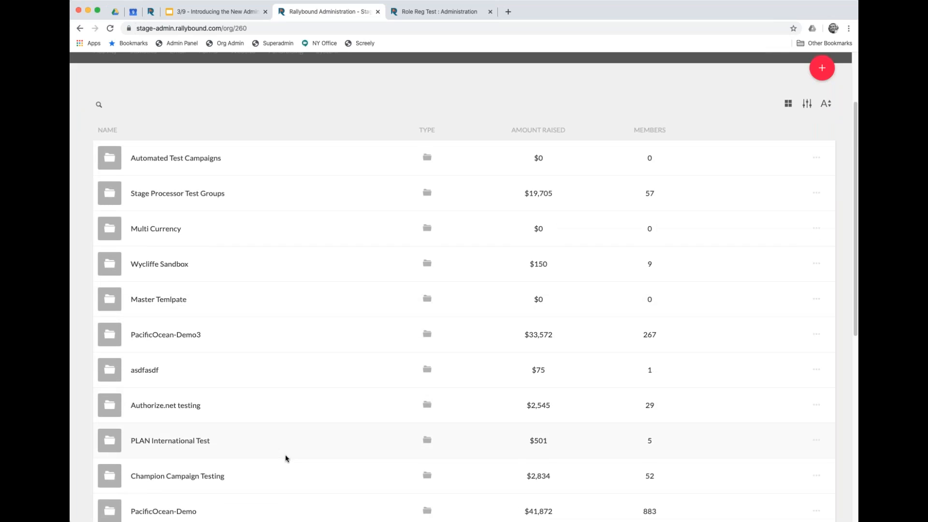
pyautogui.doubleClick(265, 469)
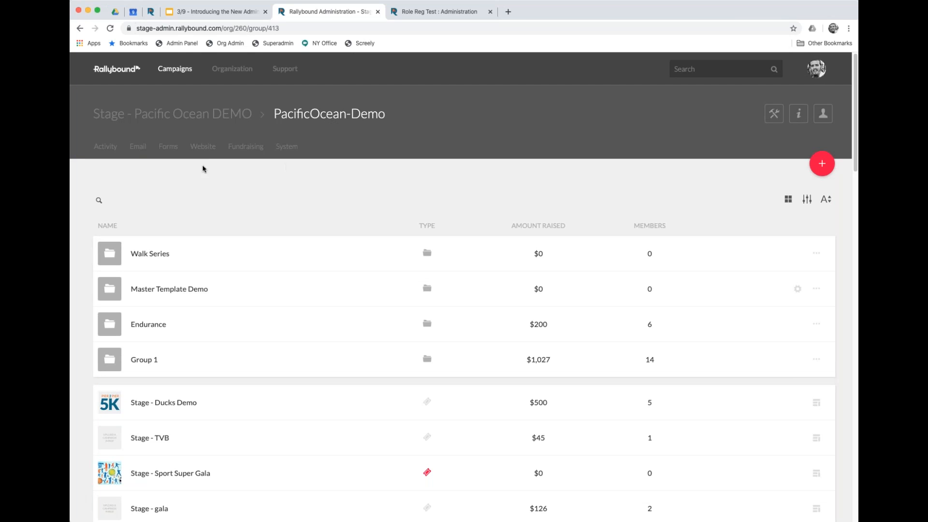
pyautogui.click(168, 146)
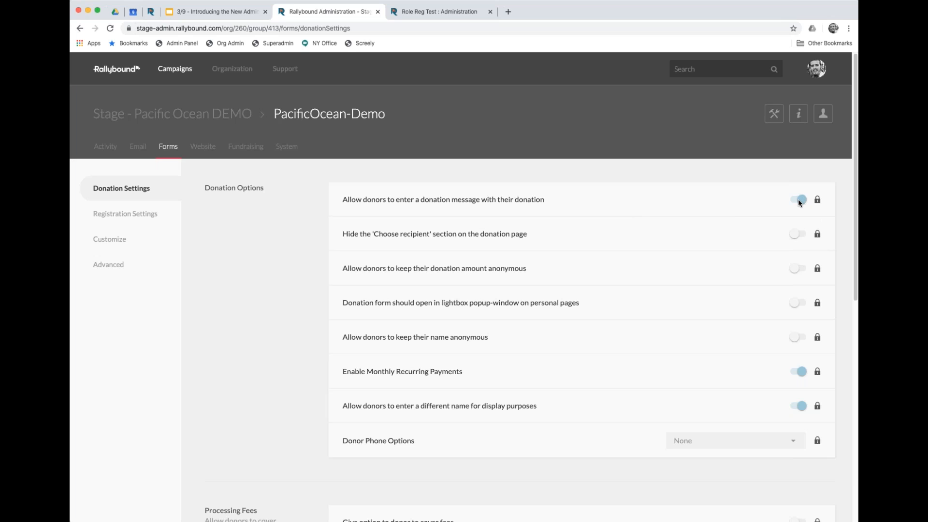
pyautogui.moveTo(818, 204)
pyautogui.moveTo(818, 201)
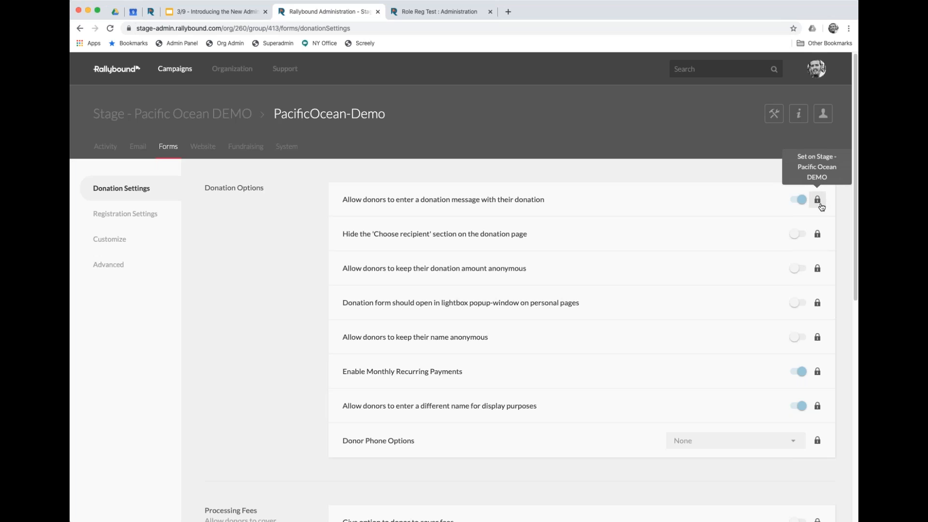
# Step: Demonstrate overriding the organization's donation message setting on the group, switching its toggle, and clearing the override
pyautogui.click(818, 205)
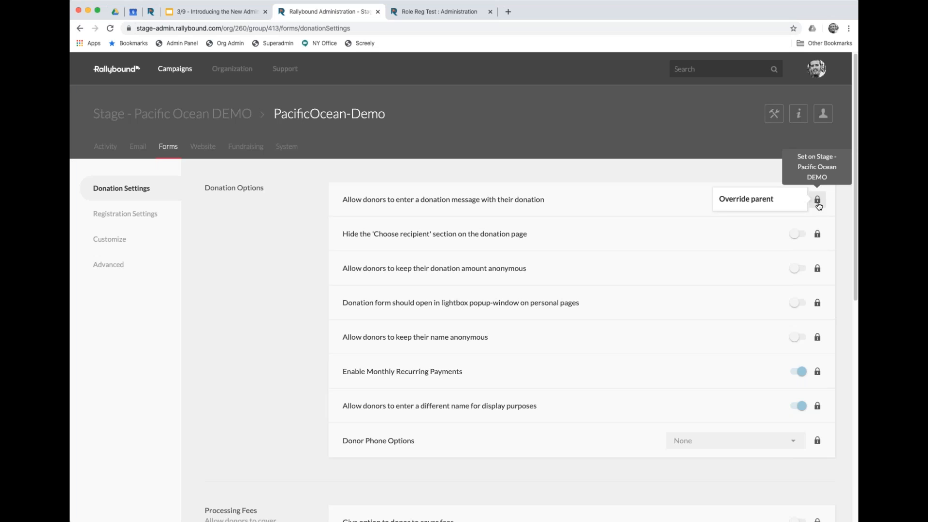
pyautogui.click(773, 199)
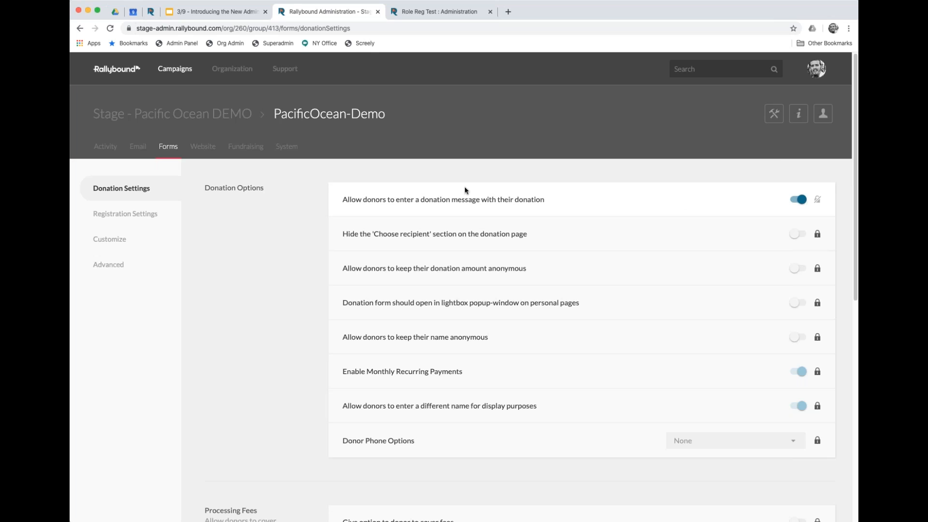
pyautogui.click(798, 202)
pyautogui.click(820, 205)
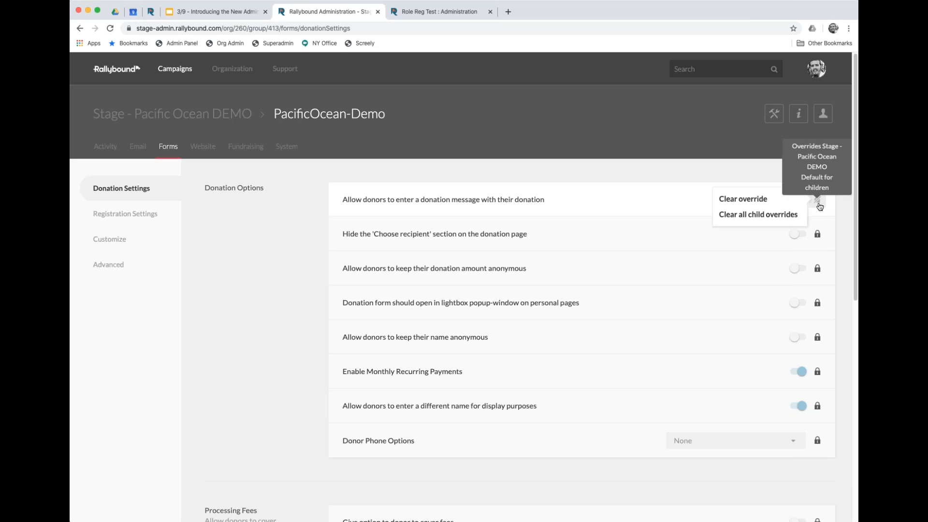
pyautogui.click(753, 203)
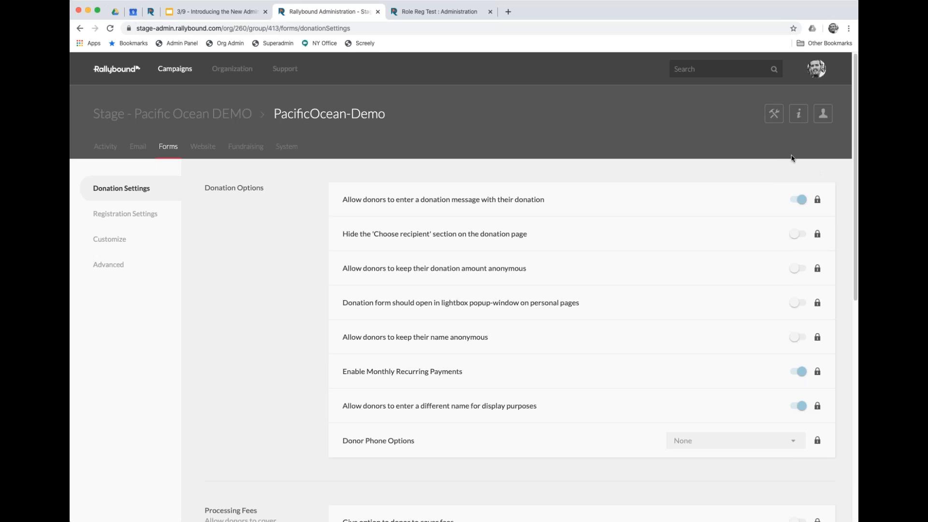
# Step: Override the donation message option once more on the PacificOcean-Demo group and clear that override
pyautogui.click(817, 199)
pyautogui.click(747, 200)
pyautogui.click(817, 201)
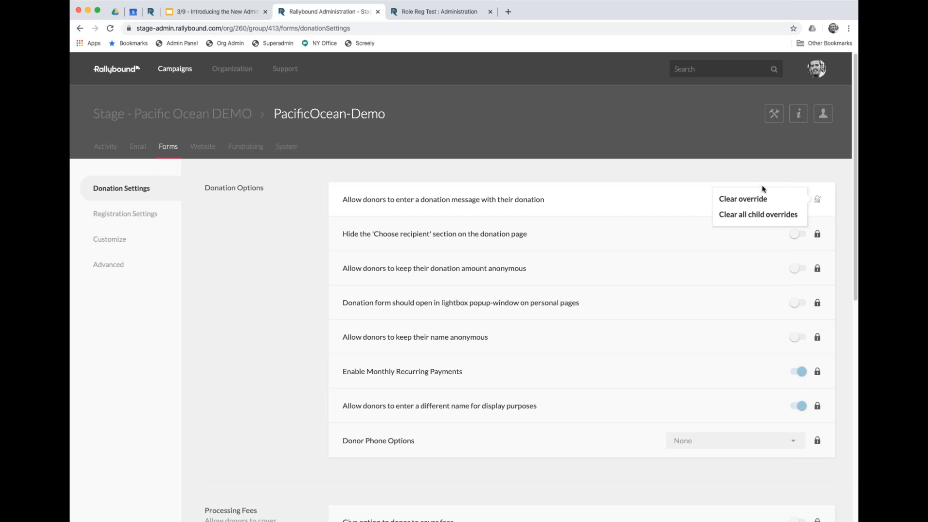
pyautogui.click(761, 200)
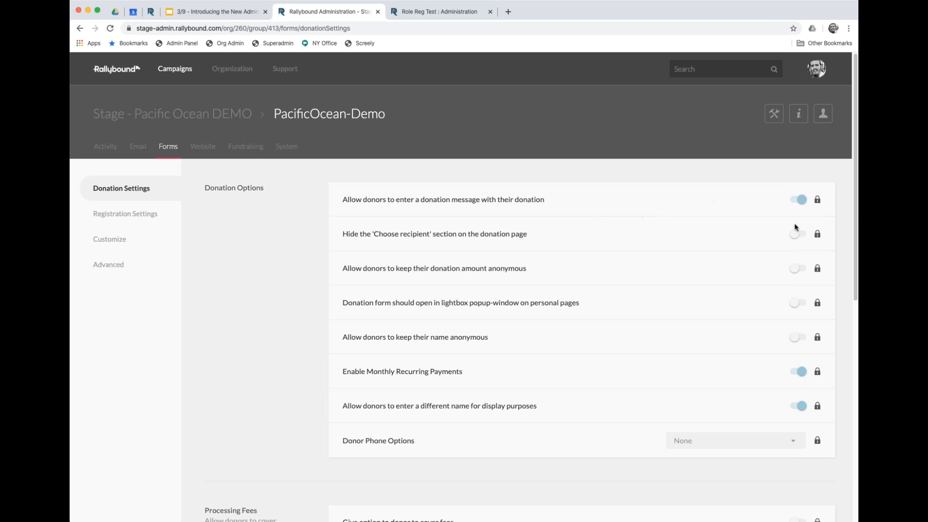
# Step: Look through the group's locked donation options and processing fee settings
pyautogui.moveTo(825, 202)
pyautogui.scroll(-3, 634, 375)
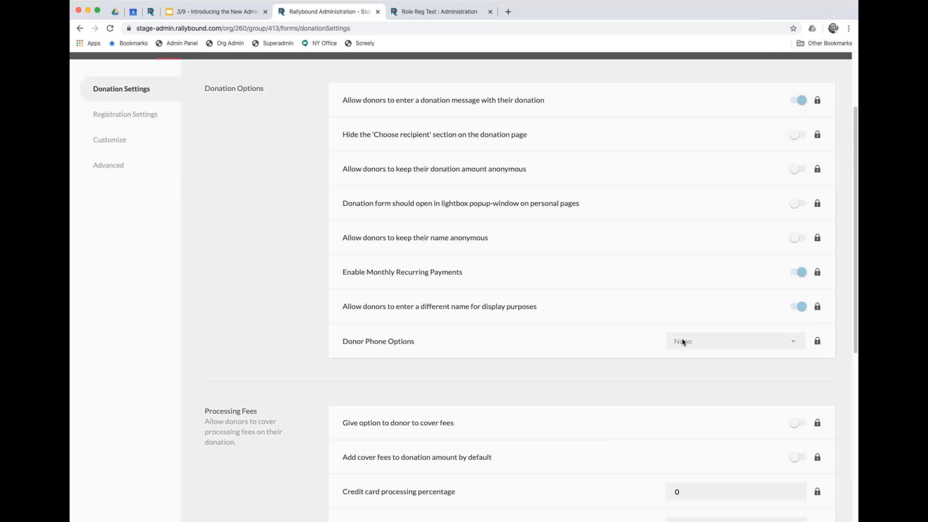
pyautogui.scroll(-2, 580, 363)
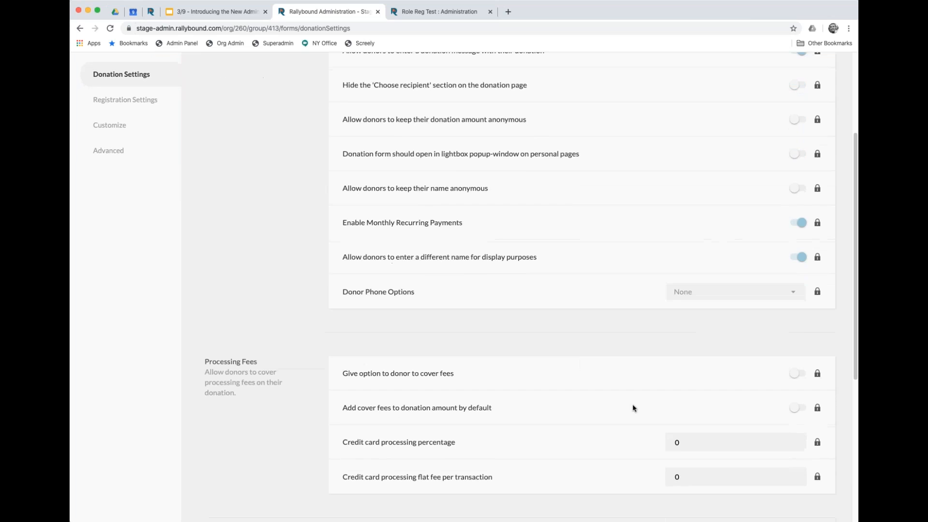
pyautogui.scroll(-1, 678, 441)
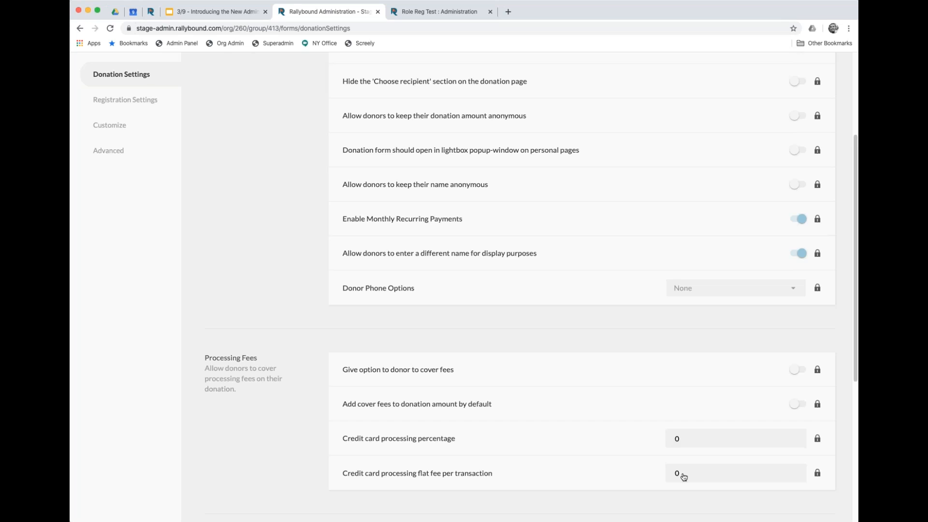
pyautogui.scroll(-2, 681, 475)
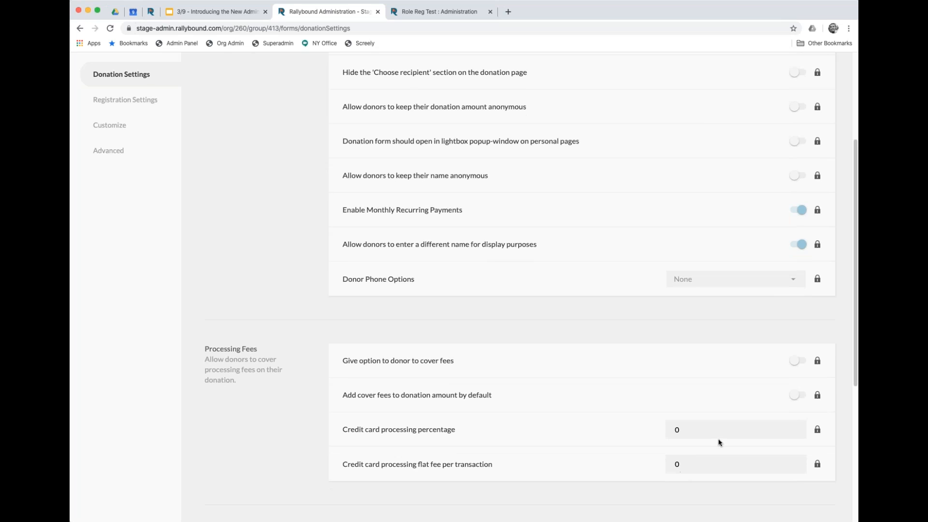
pyautogui.scroll(-1, 701, 445)
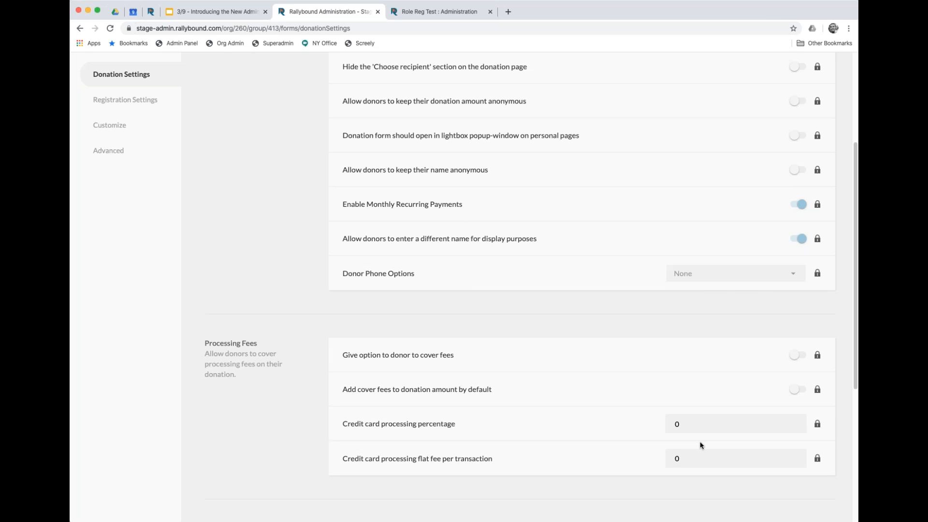
pyautogui.scroll(-3, 687, 444)
pyautogui.scroll(5, 588, 387)
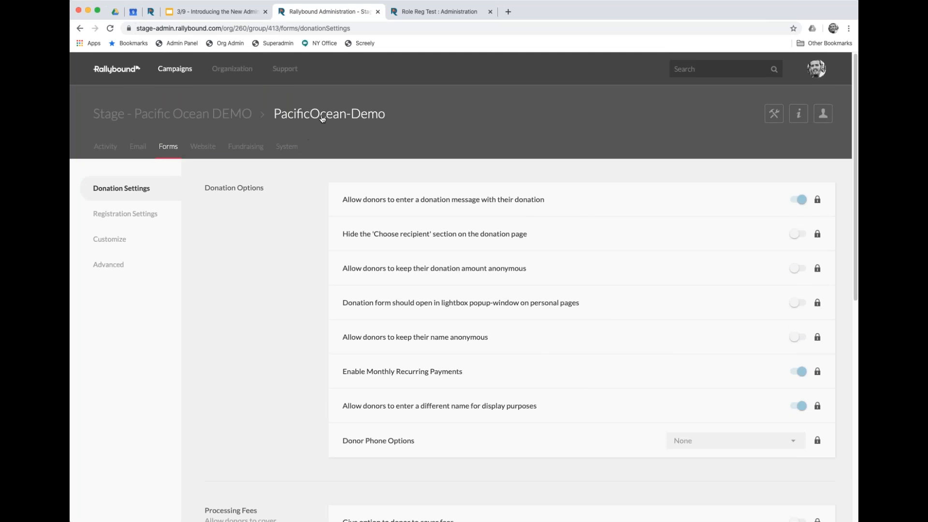
# Step: Open the Stage - Pacific Ocean campaign from the PacificOcean-Demo group and bring up its donation form settings
pyautogui.click(321, 119)
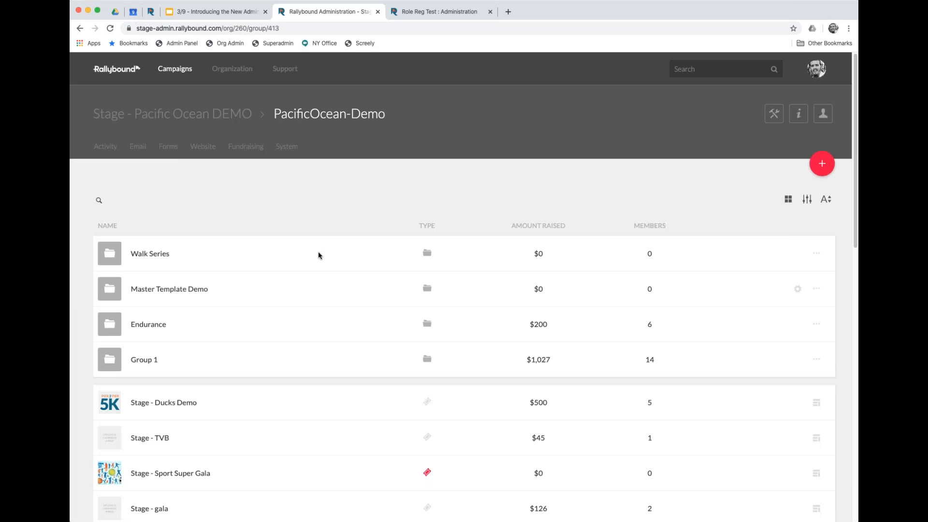
pyautogui.scroll(-5, 318, 427)
pyautogui.scroll(-1, 318, 428)
pyautogui.click(306, 423)
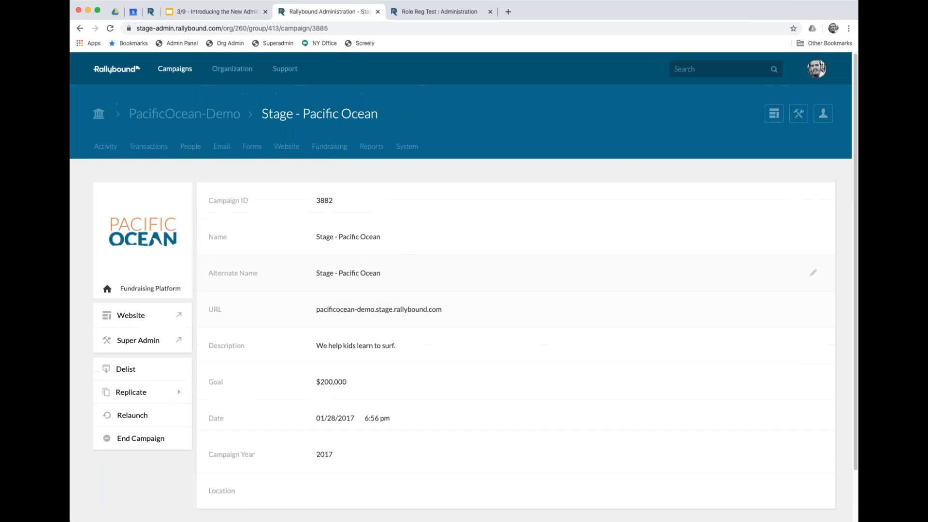
pyautogui.click(257, 147)
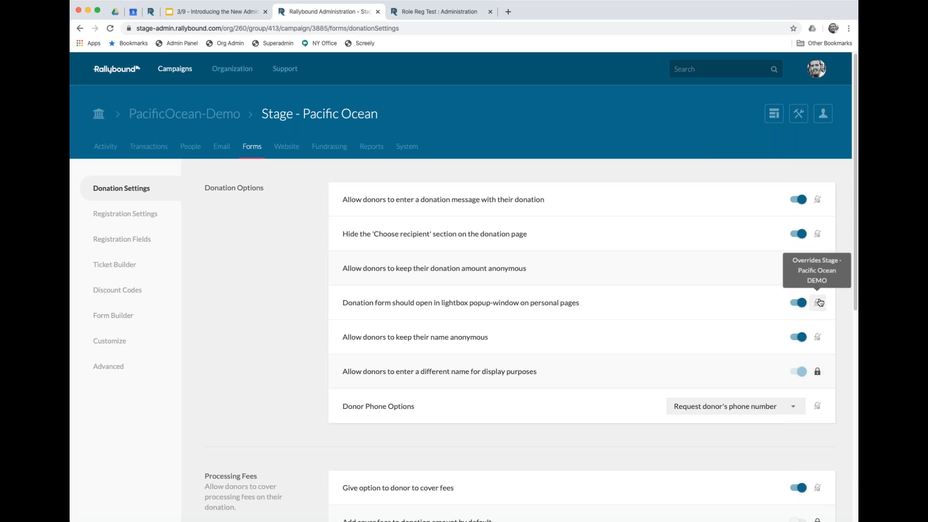
# Step: Examine which of the campaign's donation, processing fee, post-donation and PayPal settings are overridden or locked
pyautogui.scroll(-3, 841, 407)
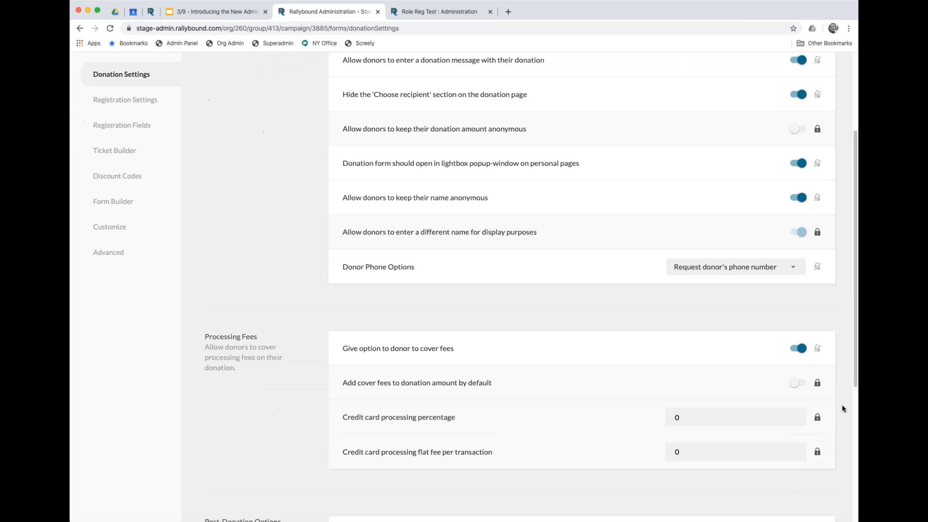
pyautogui.scroll(-3, 842, 408)
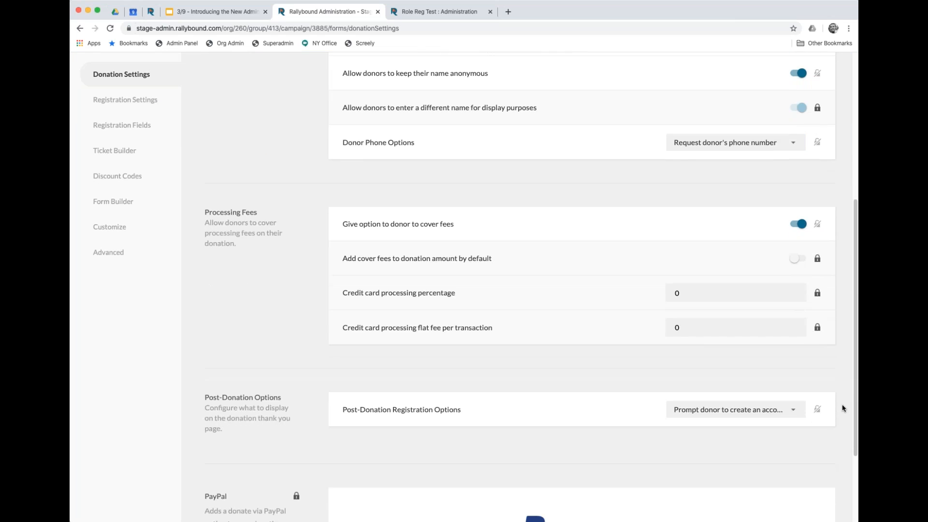
pyautogui.scroll(-3, 841, 408)
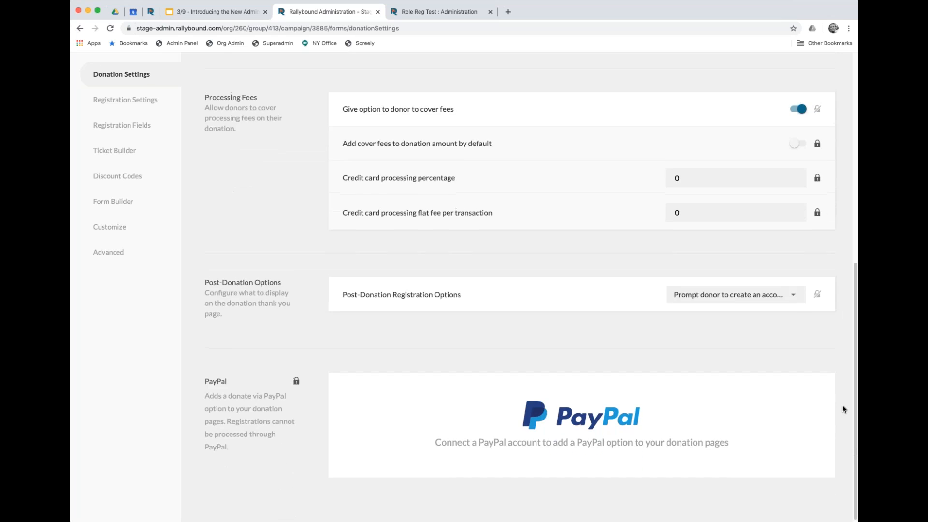
pyautogui.scroll(5, 843, 408)
pyautogui.scroll(3, 843, 409)
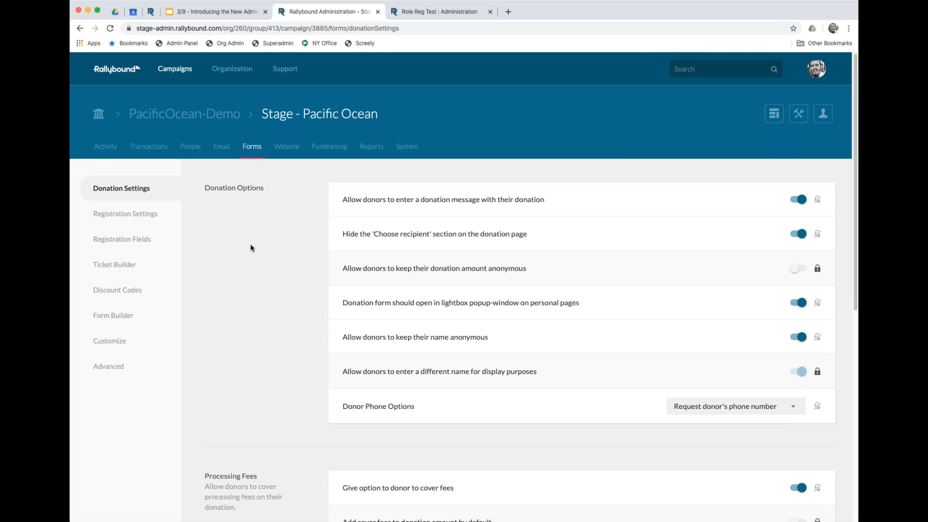
# Step: Return to the organization's donation form settings and show the option to clear all child overrides for donation messages, without applying it
pyautogui.click(99, 115)
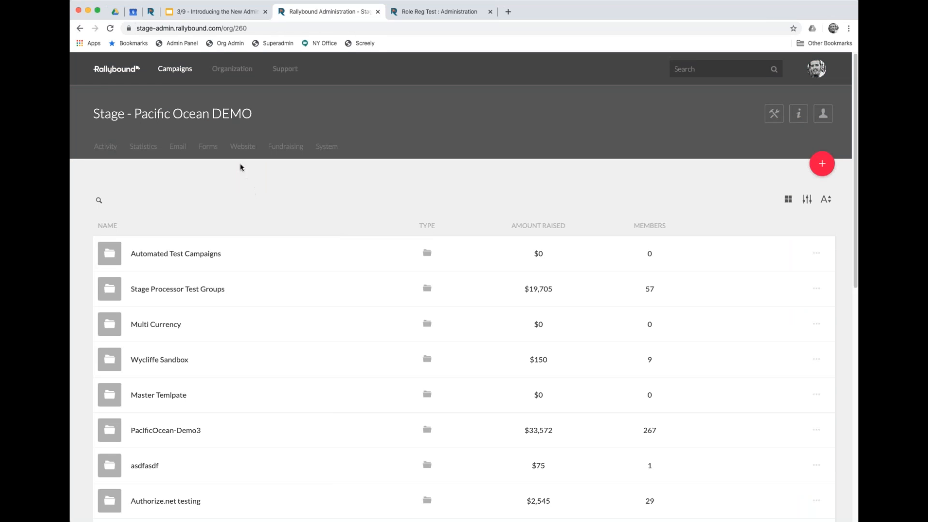
pyautogui.click(207, 147)
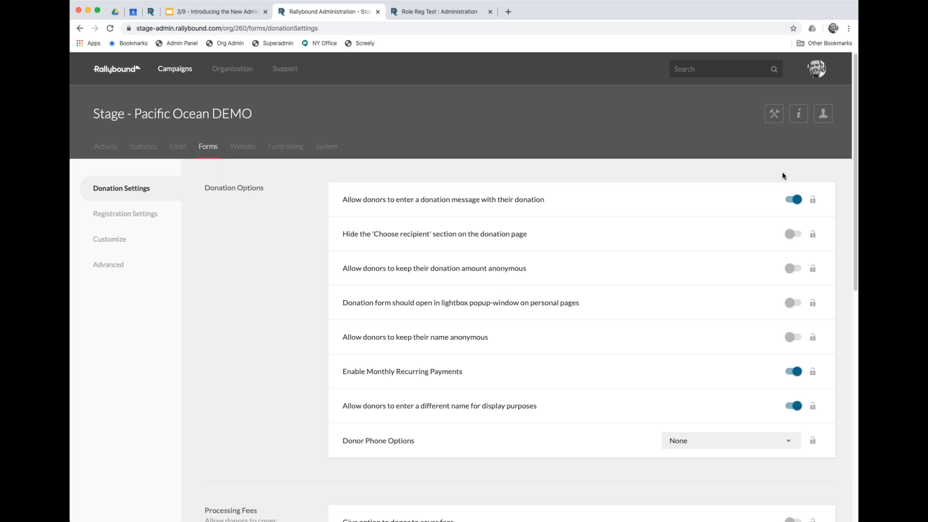
pyautogui.click(812, 202)
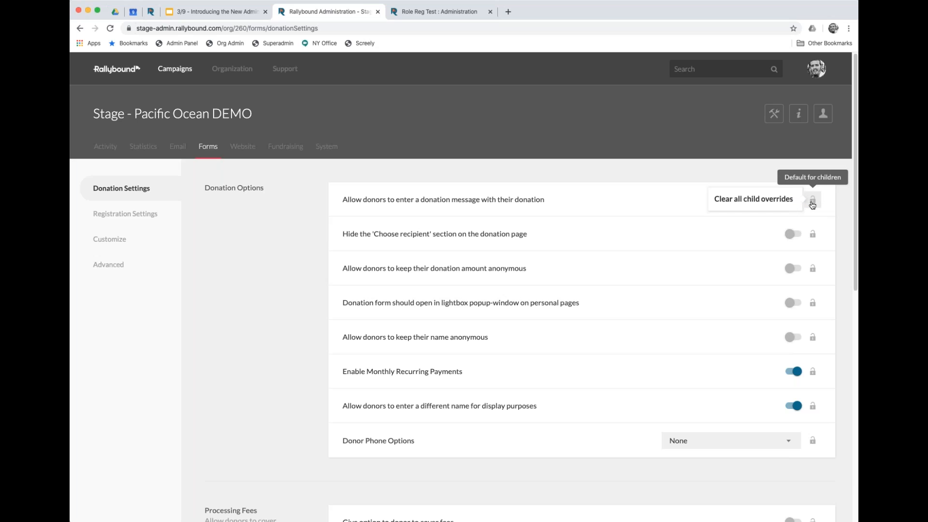
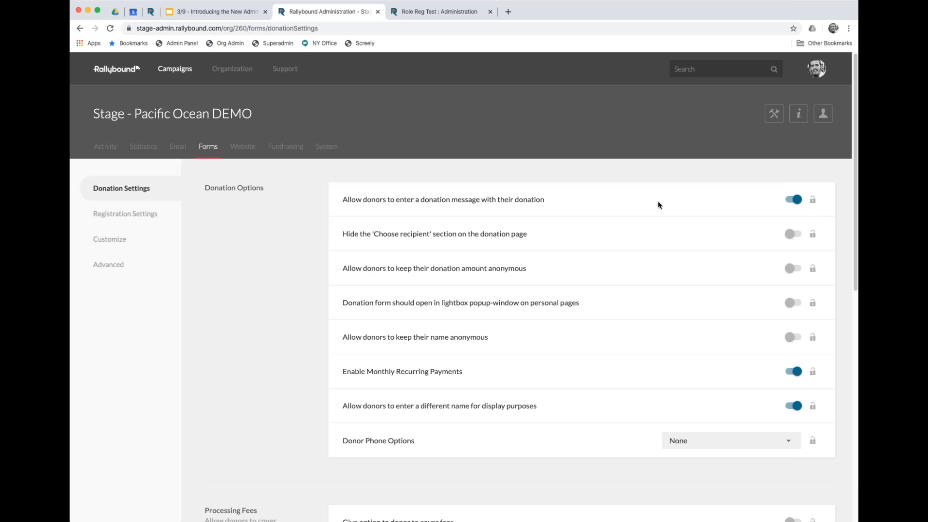
pyautogui.click(813, 201)
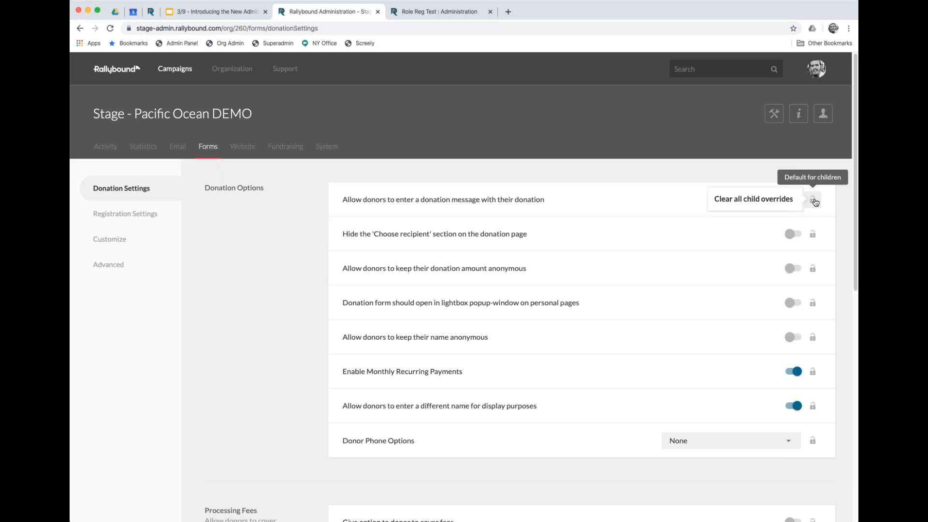
pyautogui.click(661, 205)
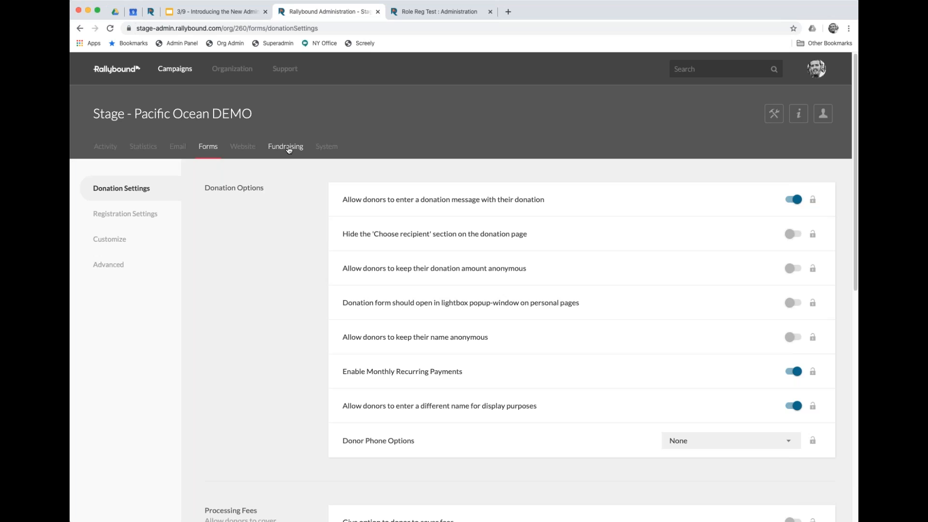
# Step: Look over the organization's remaining donation settings and open its fundraiser startup guide settings
pyautogui.scroll(-10, 328, 273)
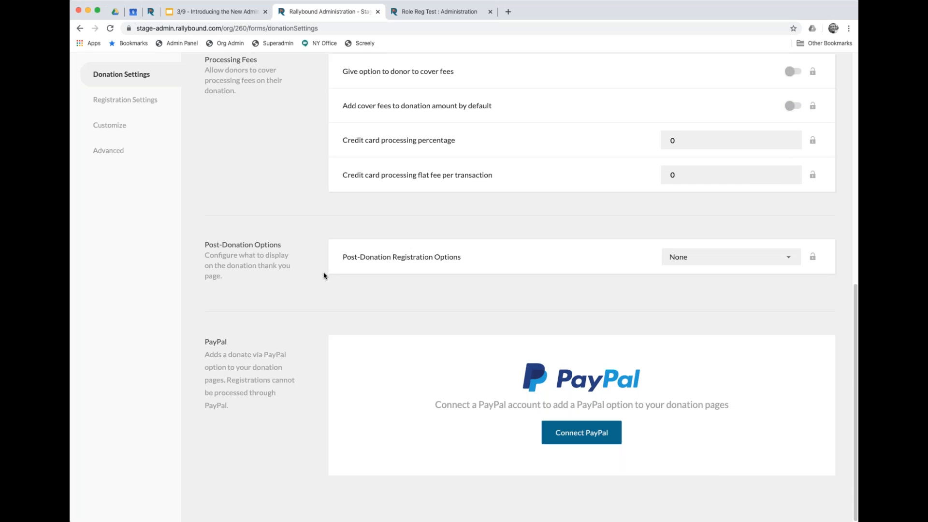
pyautogui.scroll(7, 310, 324)
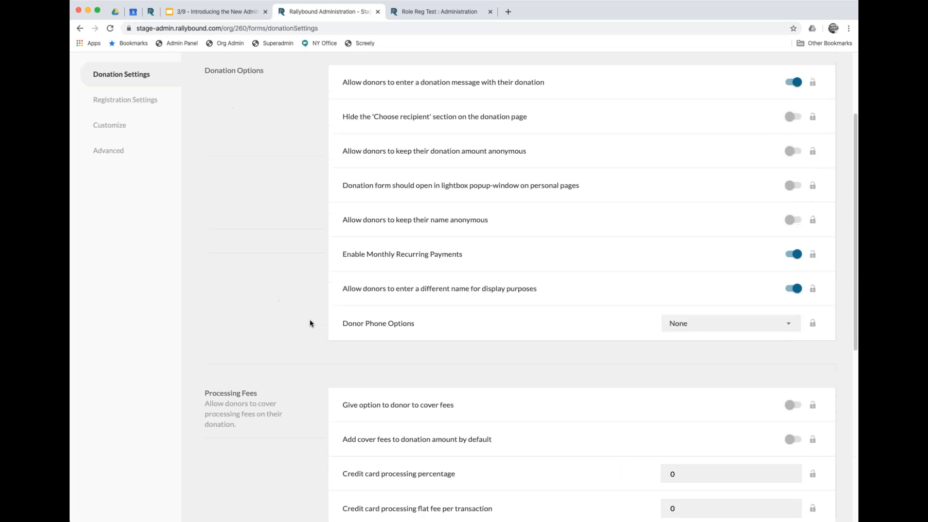
pyautogui.scroll(3, 310, 323)
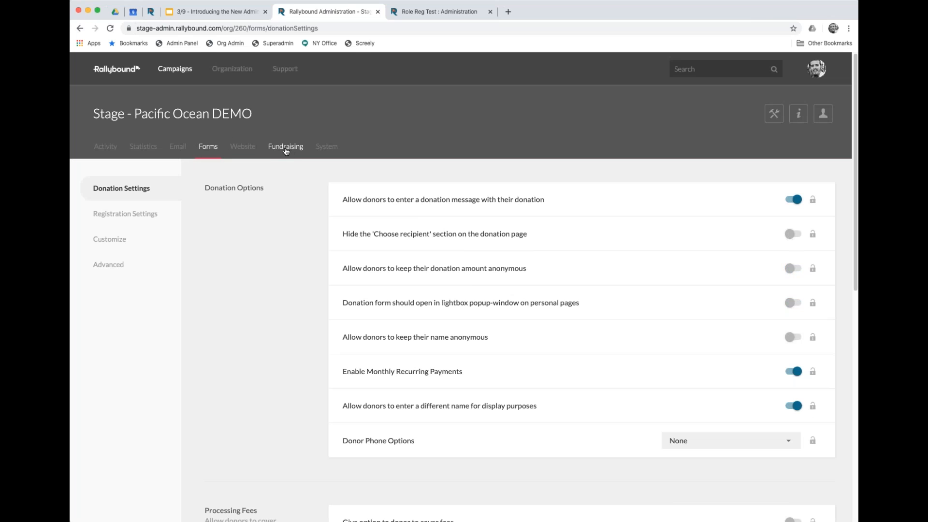
pyautogui.click(286, 147)
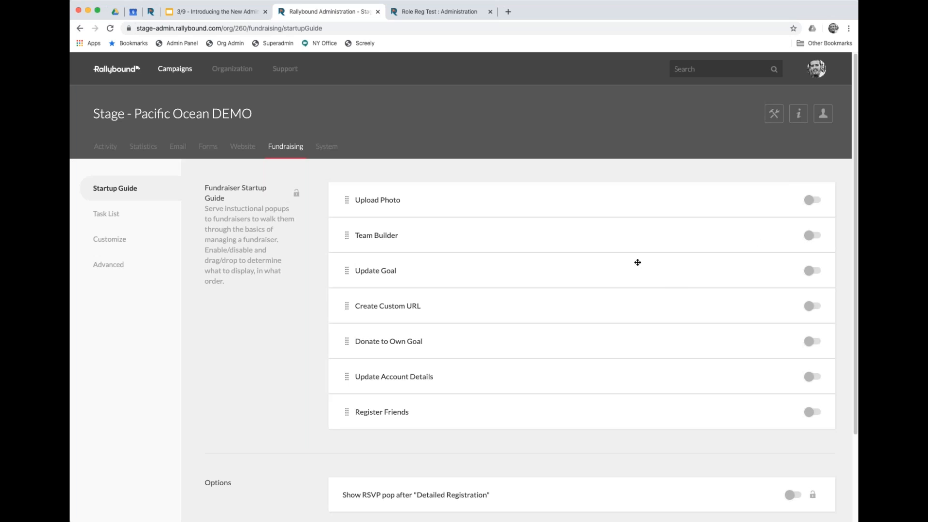
# Step: Enable Upload Photo, Import Your Contacts, Send a Fundraising Email and Team Builder in the organization's fundraiser task list
pyautogui.click(116, 216)
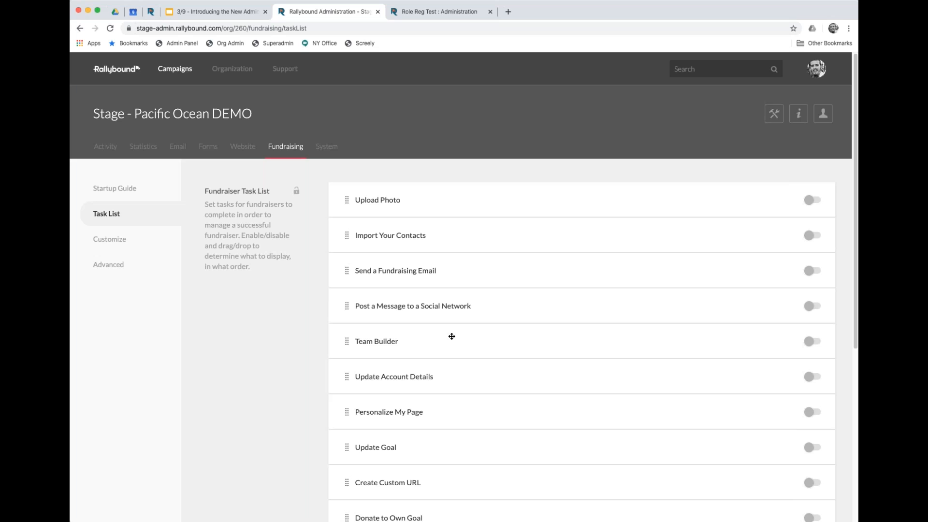
pyautogui.click(812, 200)
pyautogui.click(812, 235)
pyautogui.click(814, 271)
pyautogui.scroll(-1, 701, 367)
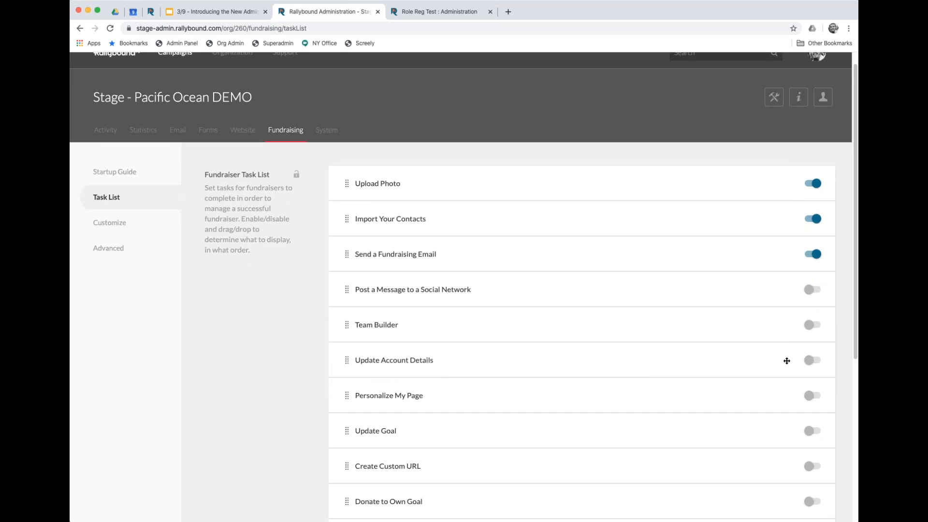
pyautogui.click(816, 327)
# Step: Reorder the task list, moving Import Your Contacts below Team Builder and Upload Photo below Update Account Details, and review the list
pyautogui.moveTo(340, 220); pyautogui.dragTo(338, 329)
pyautogui.moveTo(361, 187); pyautogui.dragTo(348, 365)
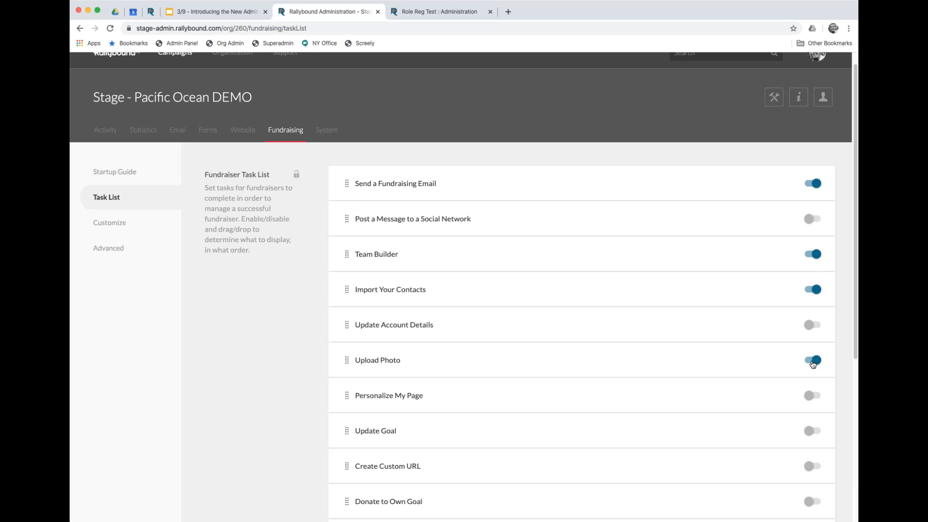
pyautogui.scroll(-4, 671, 426)
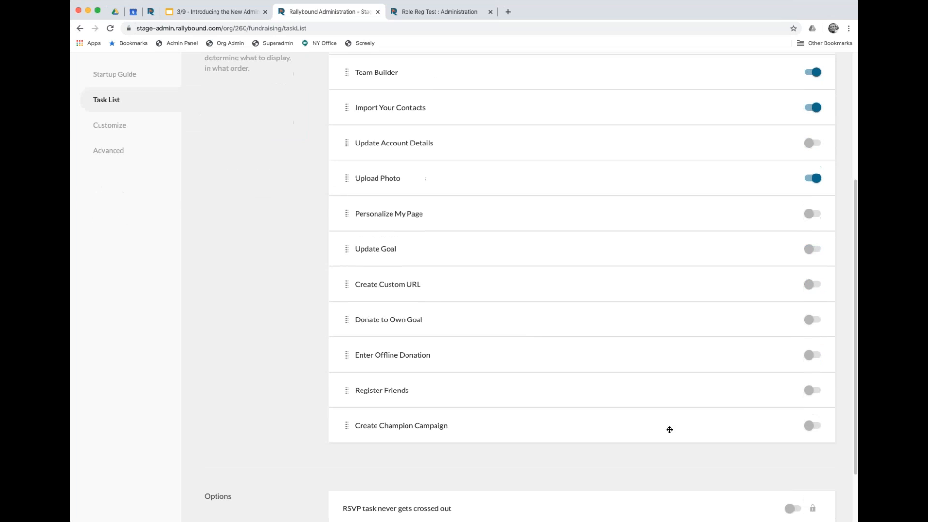
pyautogui.scroll(1, 644, 437)
pyautogui.scroll(2, 644, 439)
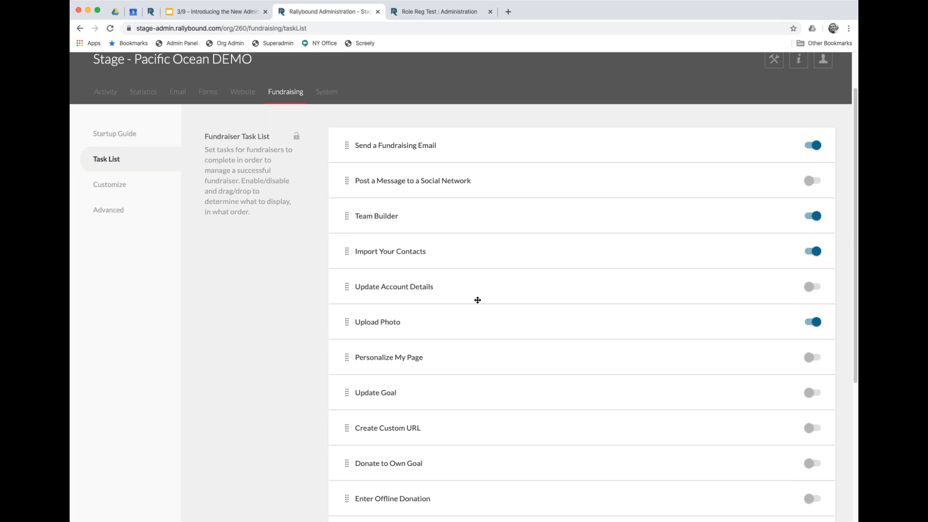
pyautogui.scroll(2, 294, 284)
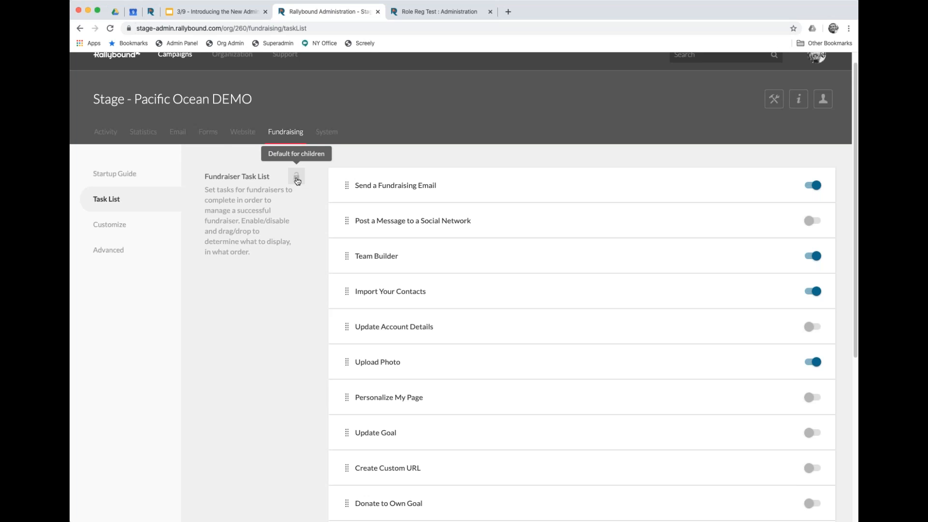
# Step: Open the PacificOcean-Demo group's fundraiser task list to check how it inherits the organization's tasks
pyautogui.click(197, 104)
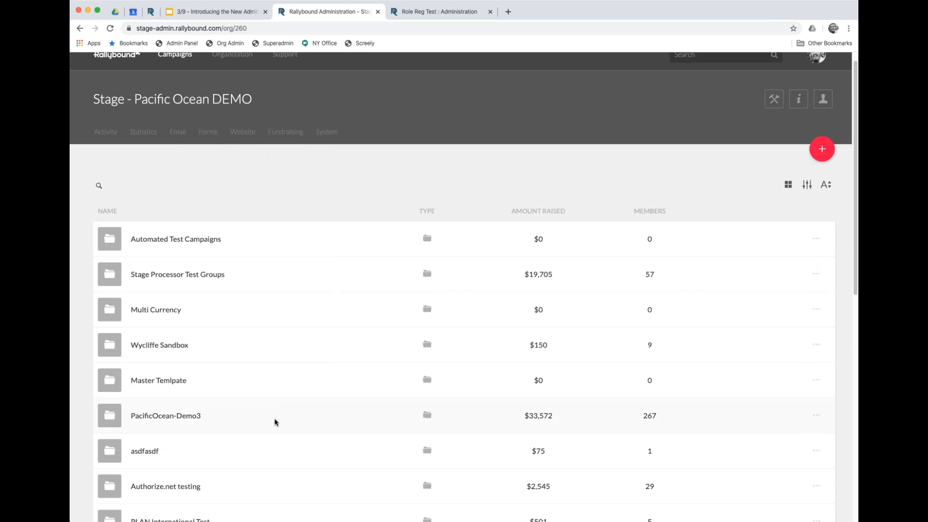
pyautogui.scroll(-4, 276, 425)
pyautogui.click(245, 404)
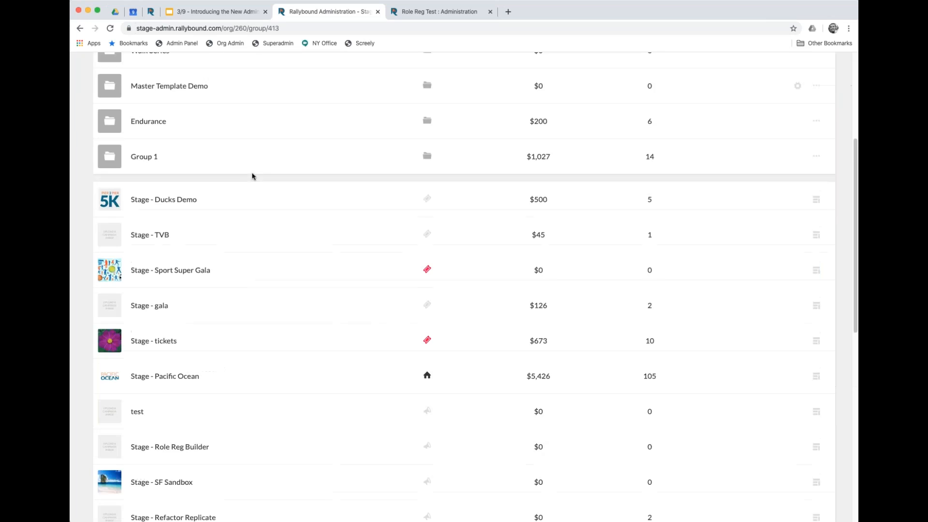
pyautogui.scroll(5, 252, 176)
pyautogui.click(244, 147)
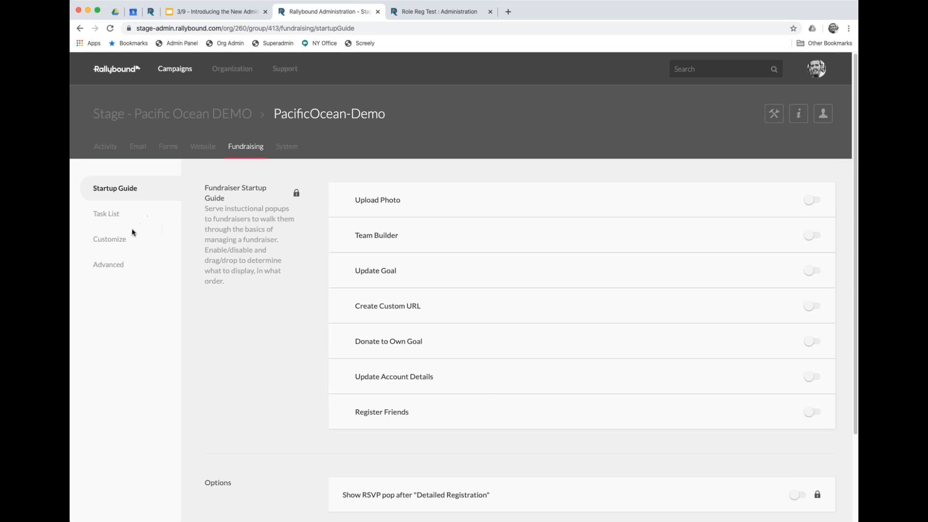
pyautogui.click(116, 216)
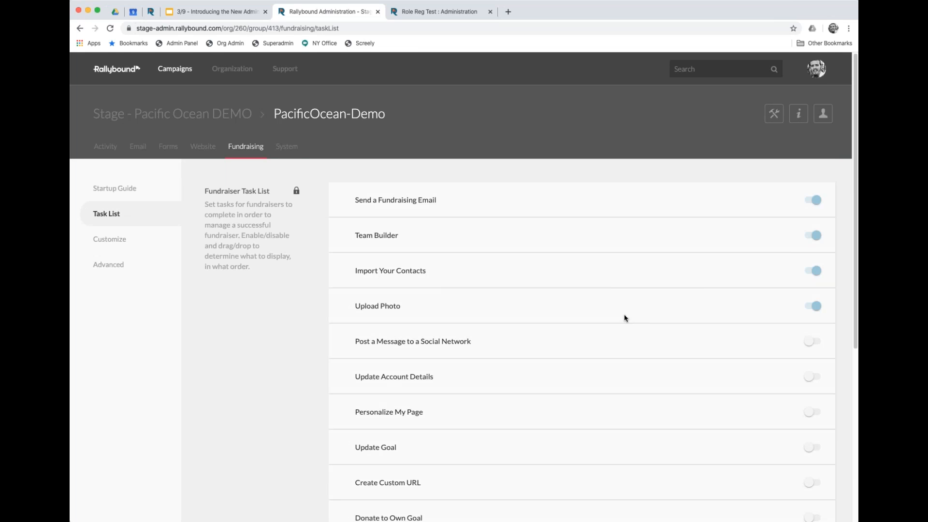
# Step: Check which level sets the PacificOcean-Demo group's fundraiser task list, view its parent override option, and look through the tasks
pyautogui.moveTo(297, 192)
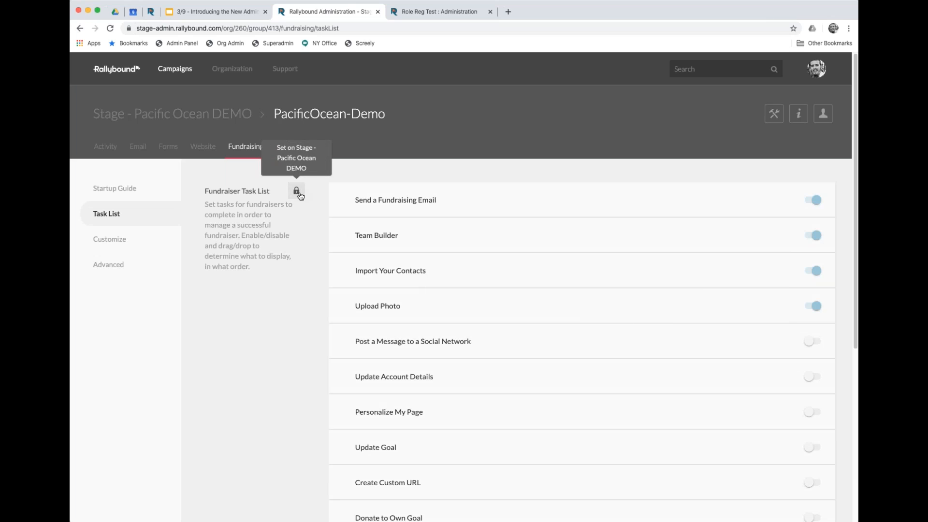
pyautogui.click(297, 192)
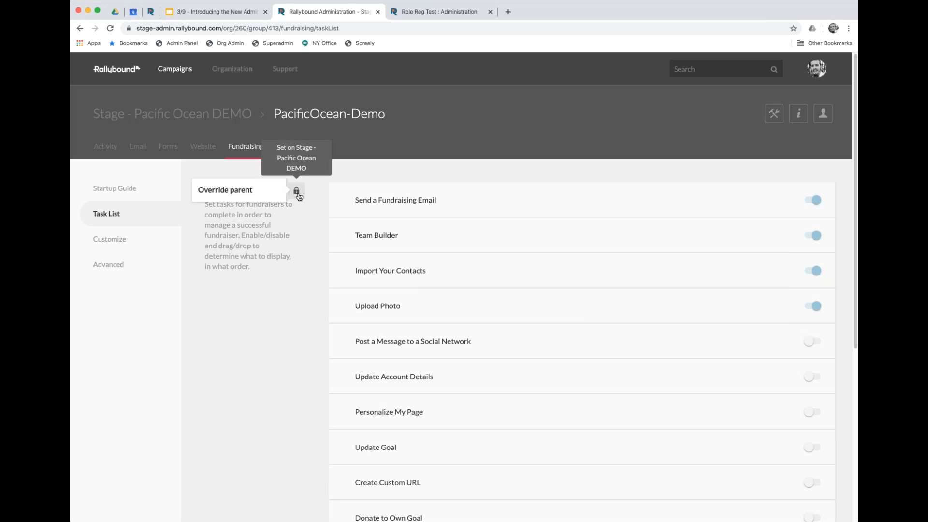
pyautogui.scroll(-3, 578, 315)
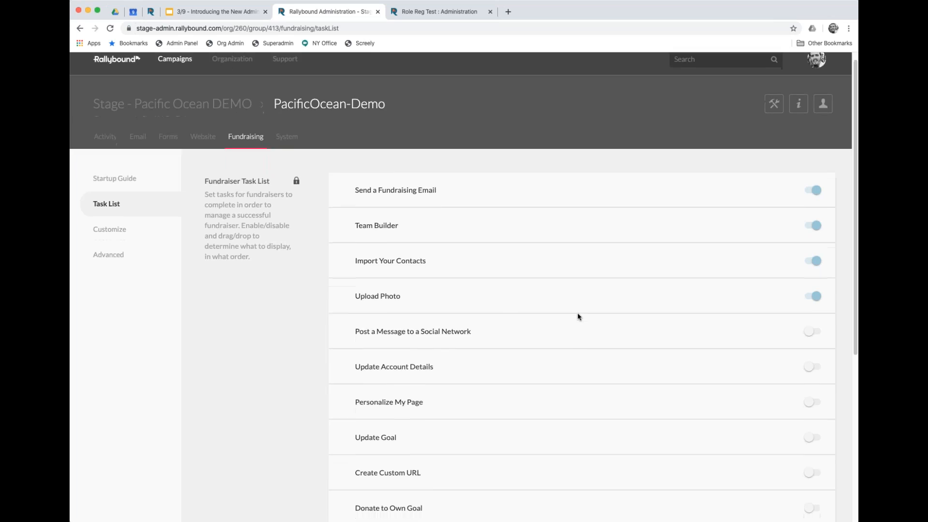
pyautogui.scroll(-3, 578, 317)
pyautogui.scroll(6, 578, 317)
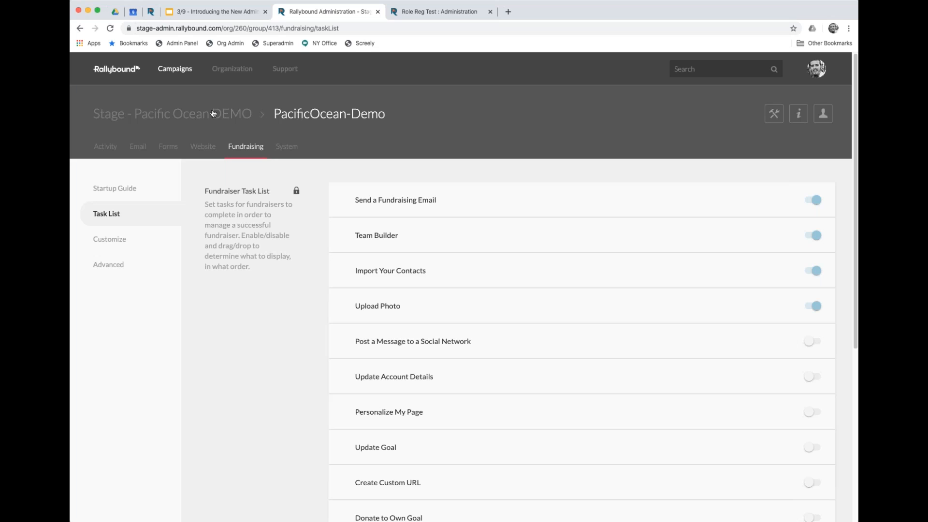
# Step: View the PacificOcean-Demo group's advanced email settings and return to the Stage - Pacific Ocean DEMO organization's campaign list
pyautogui.click(140, 148)
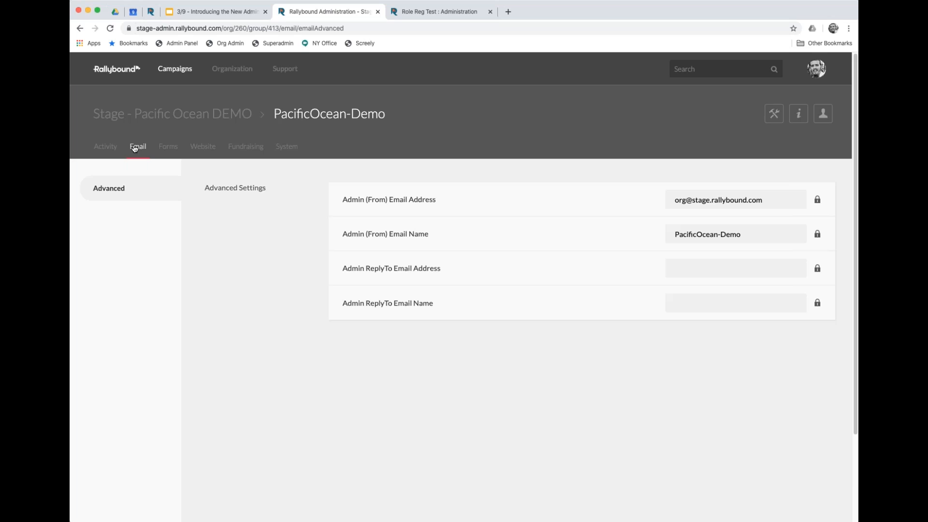
pyautogui.click(210, 117)
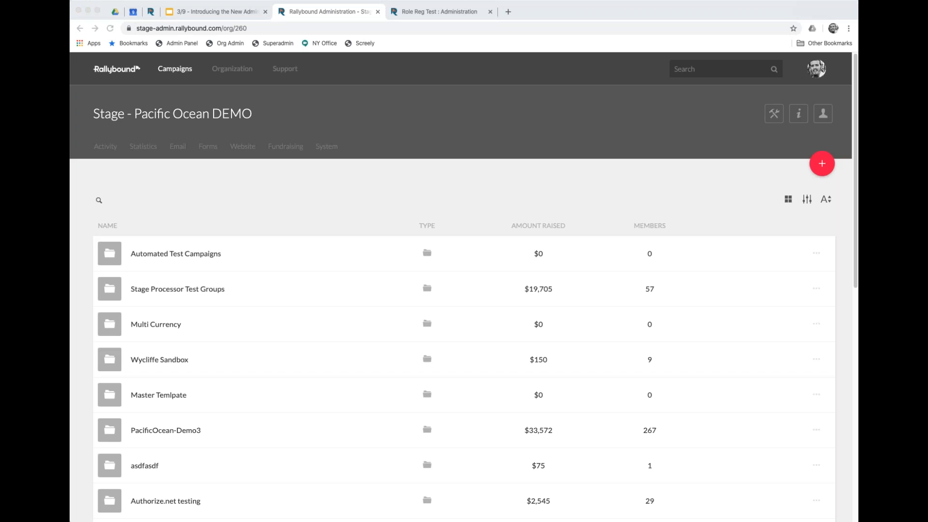
pyautogui.click(713, 20)
pyautogui.click(656, 10)
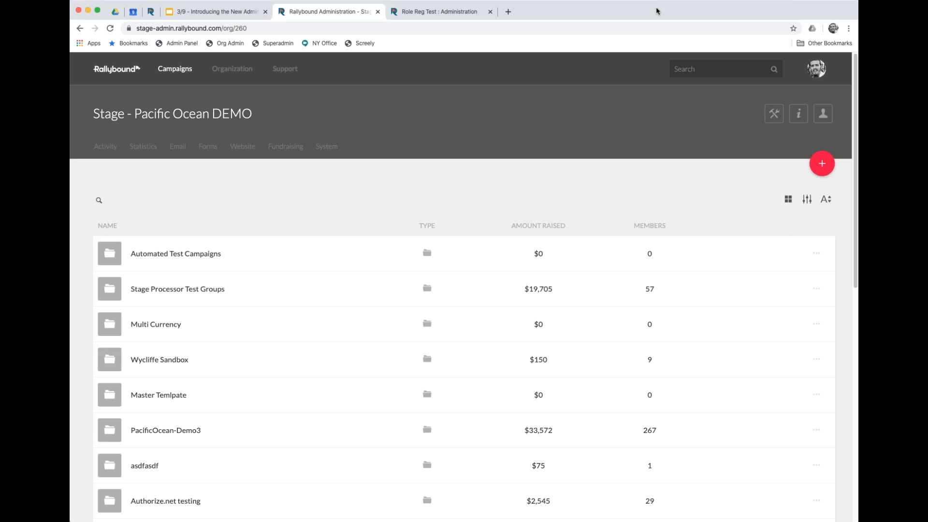